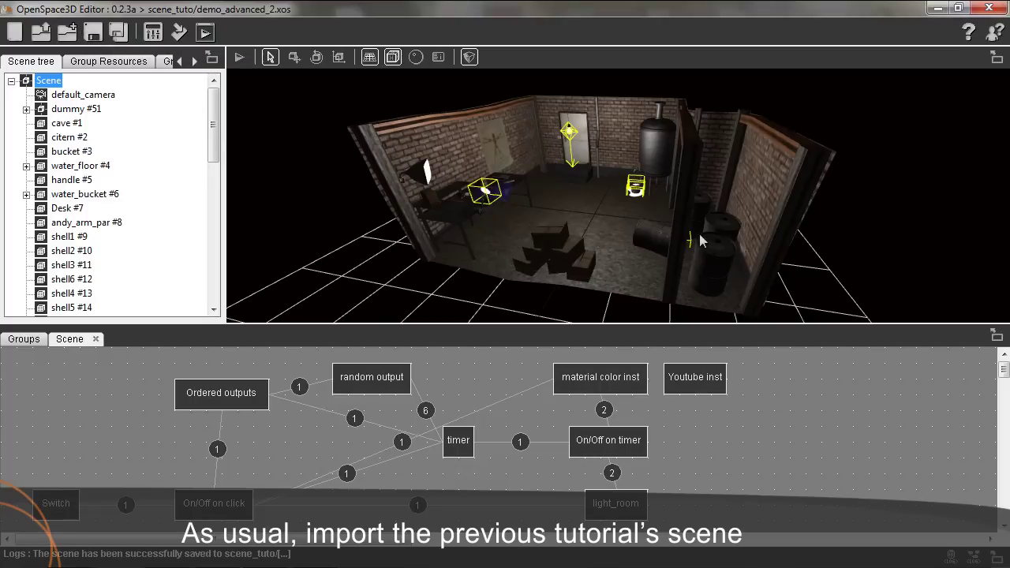
# Import andy.scene into the current scene with its listed material and program files, declining its environment settings
pyautogui.click(67, 33)
pyautogui.click(604, 407)
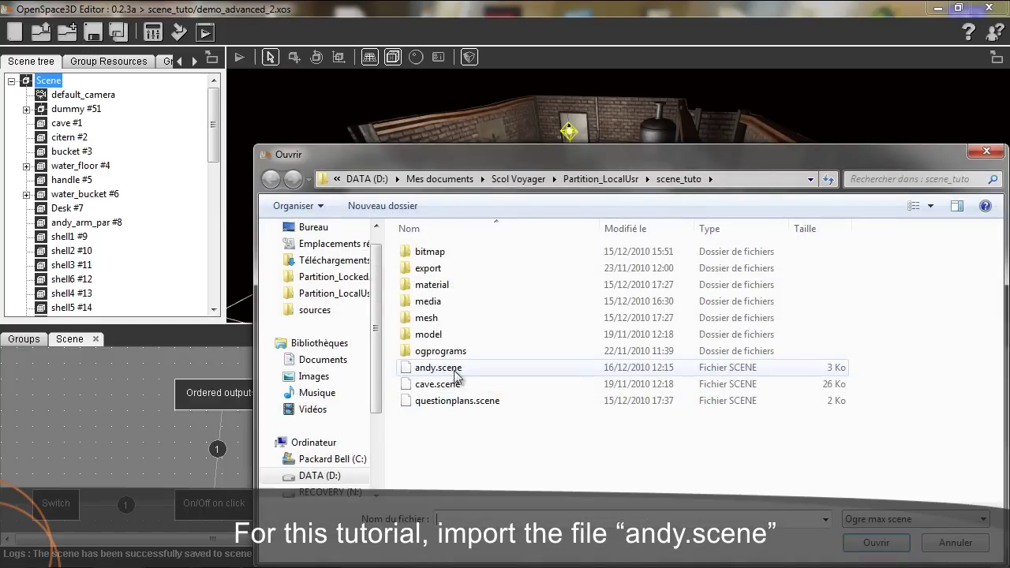
pyautogui.doubleClick(441, 367)
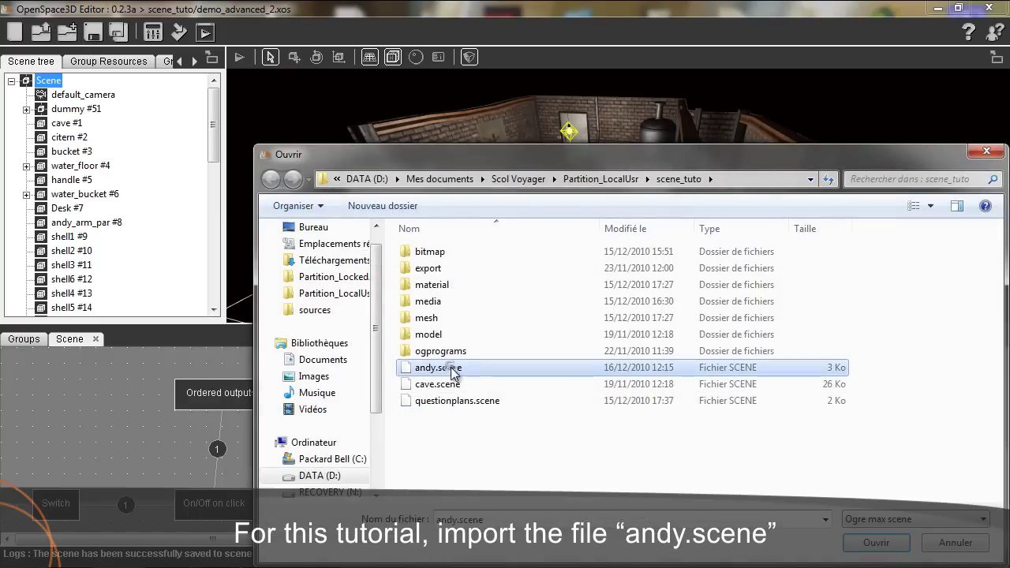
pyautogui.click(609, 408)
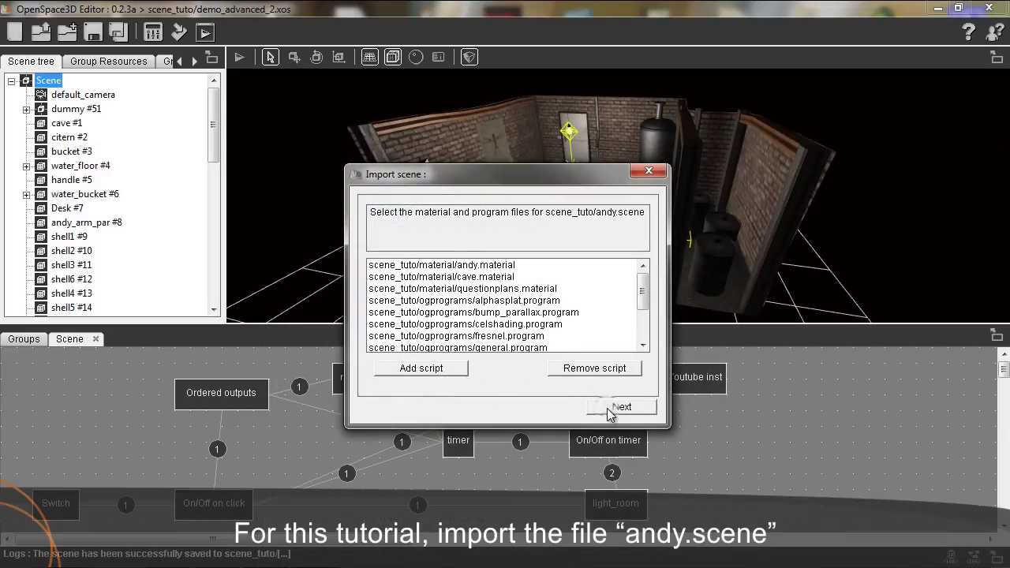
pyautogui.click(620, 407)
pyautogui.click(606, 408)
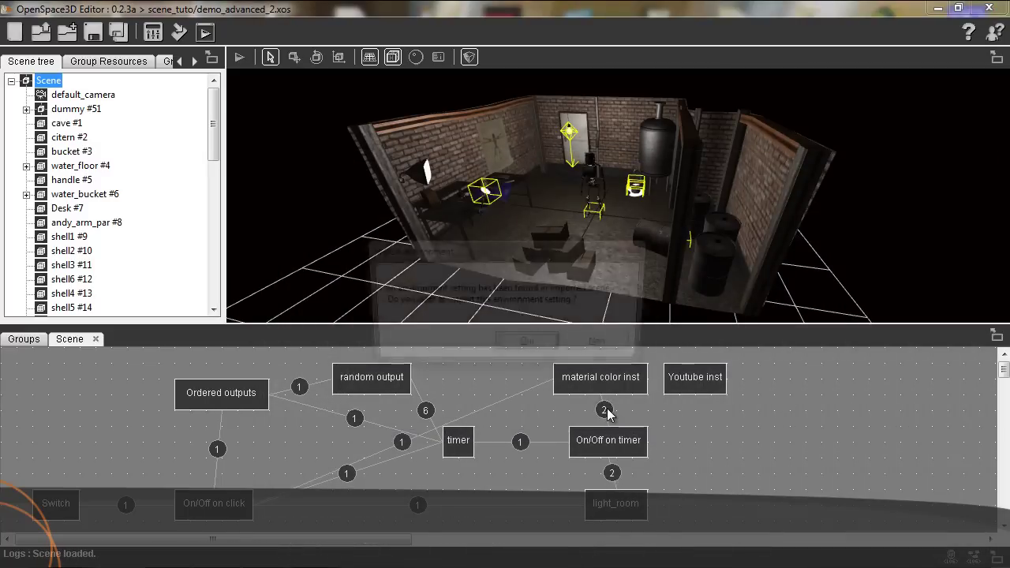
pyautogui.click(597, 349)
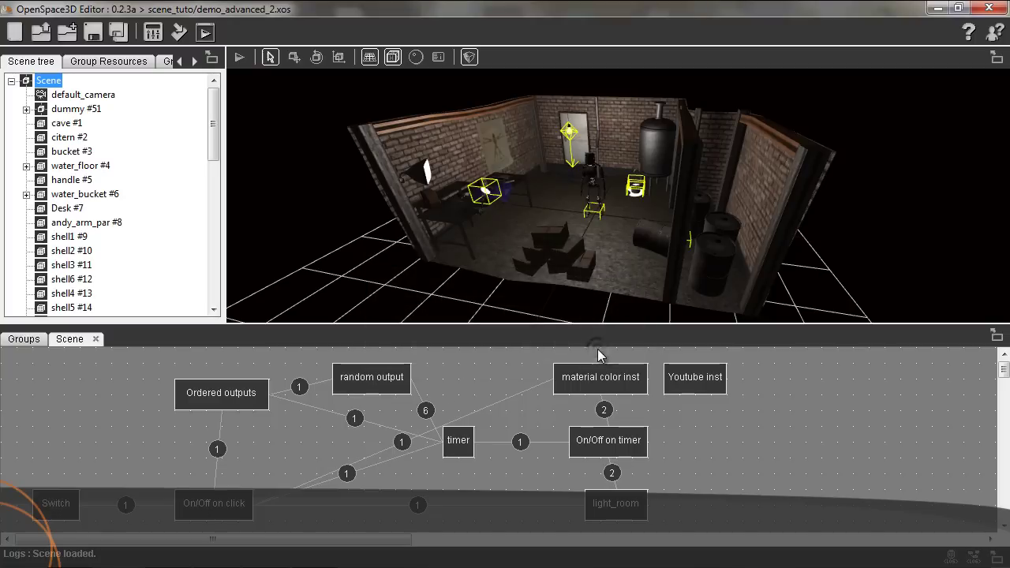
# Examine the imported andy_shell dummy in the scene tree, including andy_robot, its skeleton and its attached animations
pyautogui.moveTo(214, 110); pyautogui.dragTo(214, 252)
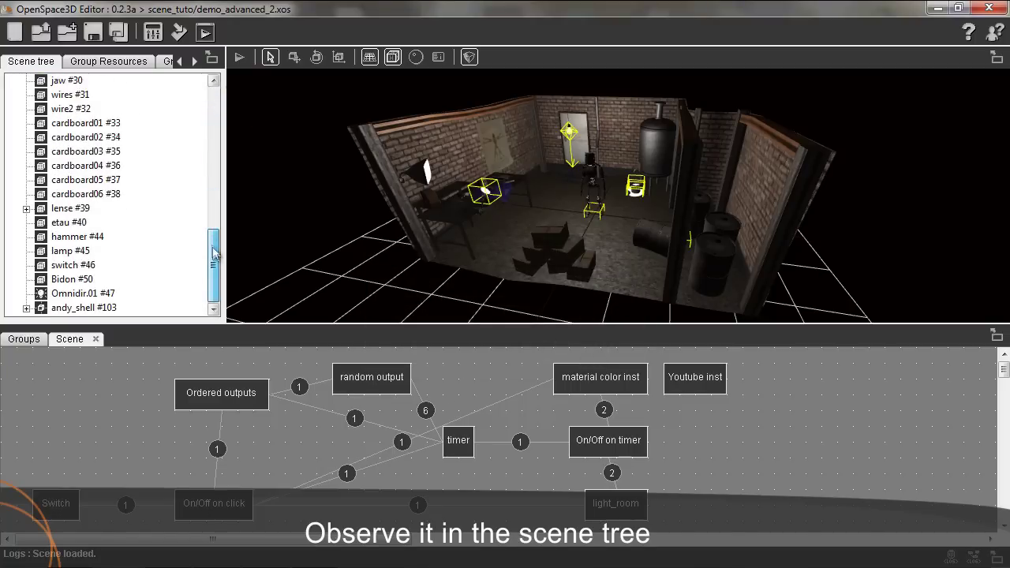
pyautogui.click(72, 309)
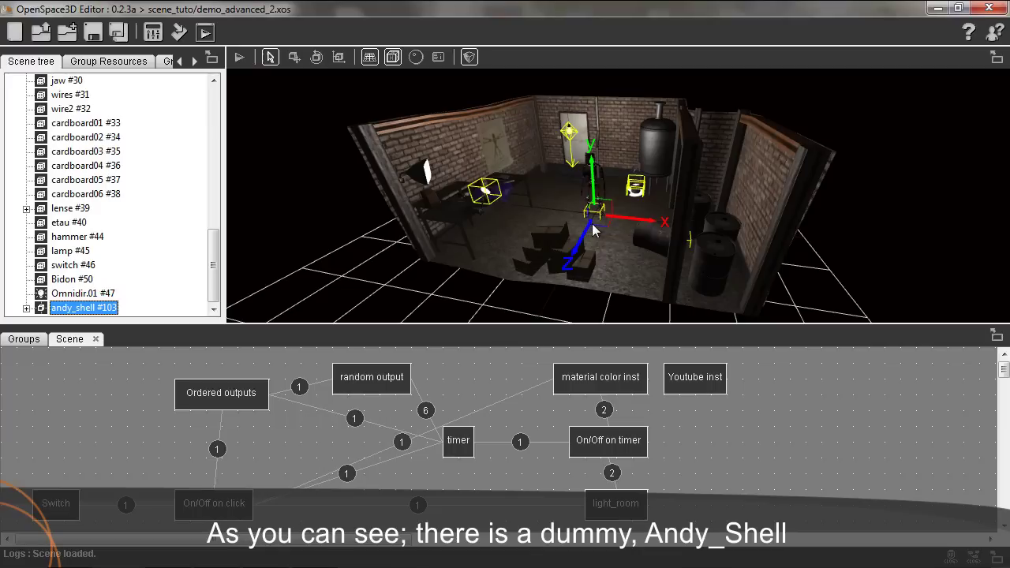
pyautogui.click(26, 309)
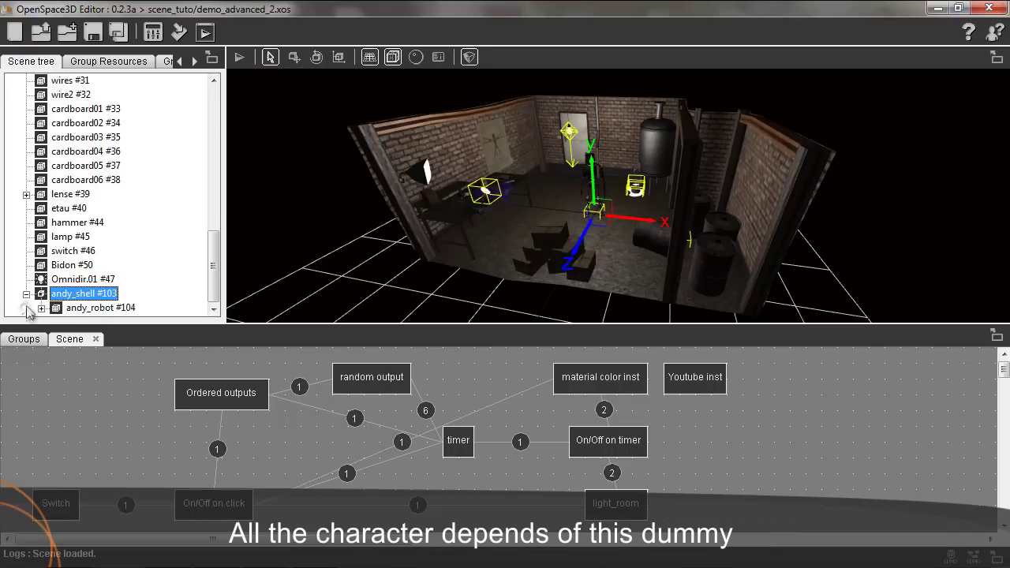
pyautogui.click(81, 308)
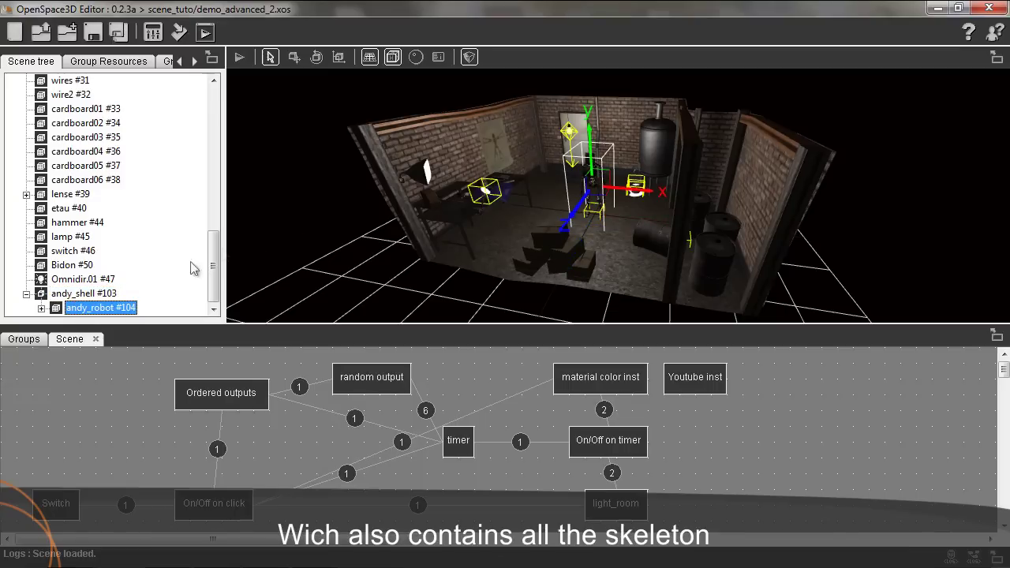
pyautogui.click(41, 308)
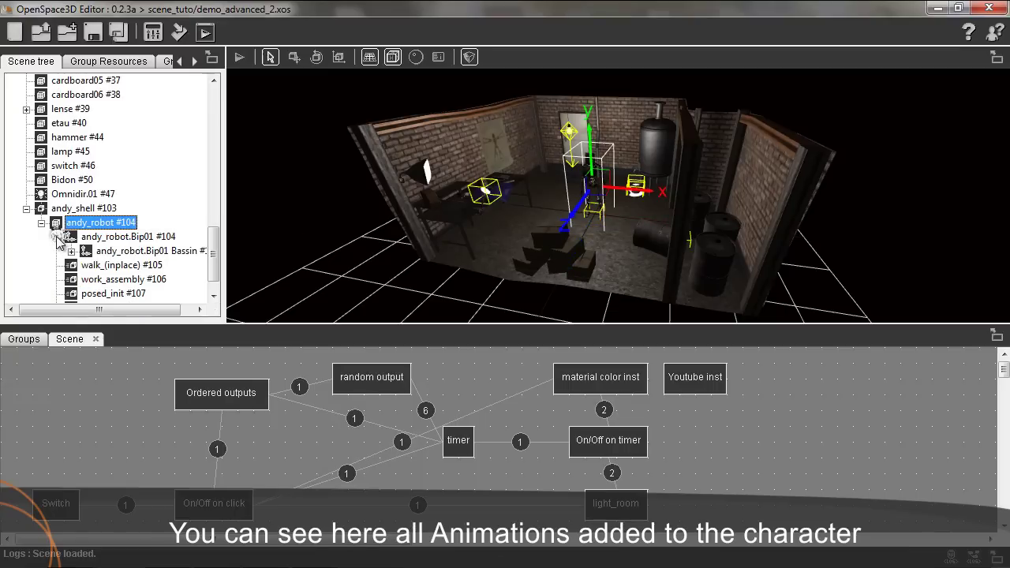
pyautogui.click(91, 265)
pyautogui.click(91, 280)
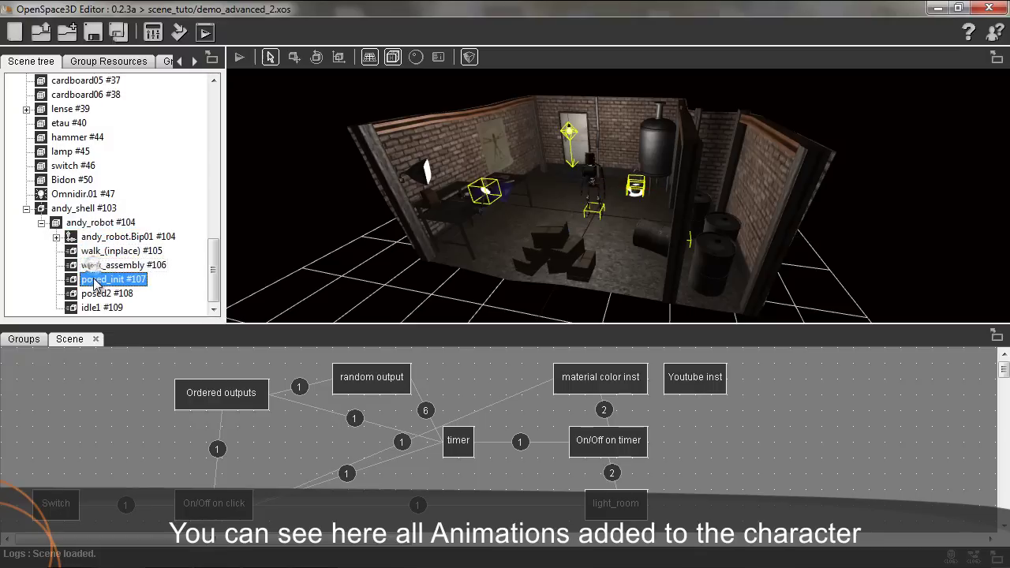
pyautogui.click(95, 295)
pyautogui.click(95, 308)
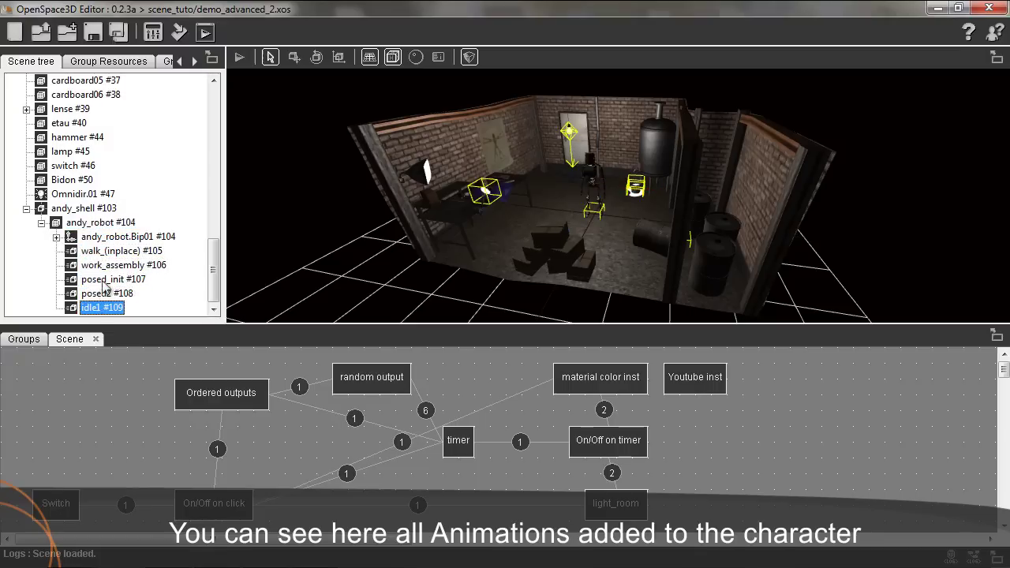
# Disable the walk_(inplace) animation and check the Enable state of work_assembly, posed_init, posed2 and idle1
pyautogui.click(109, 253)
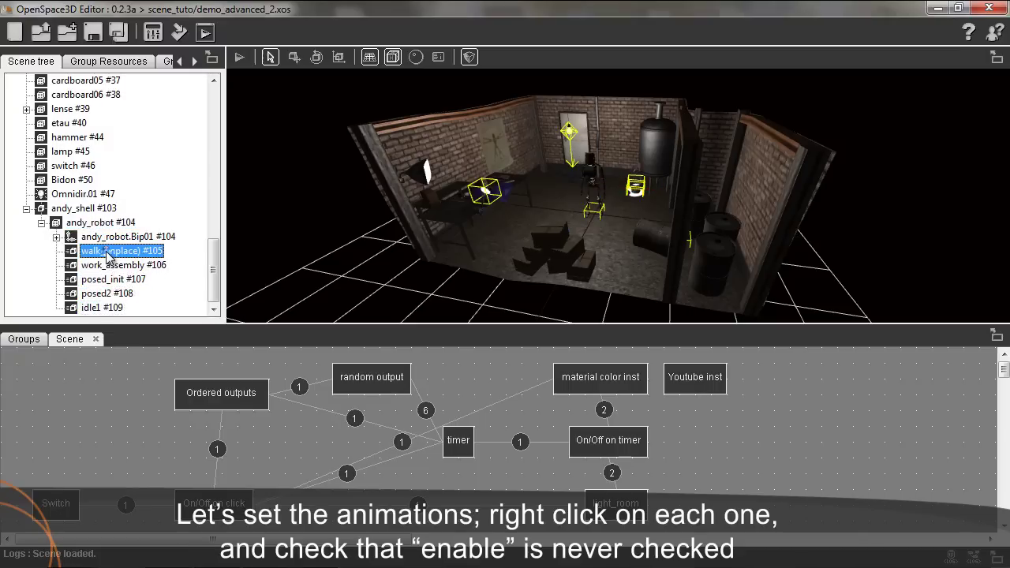
pyautogui.rightClick(108, 254)
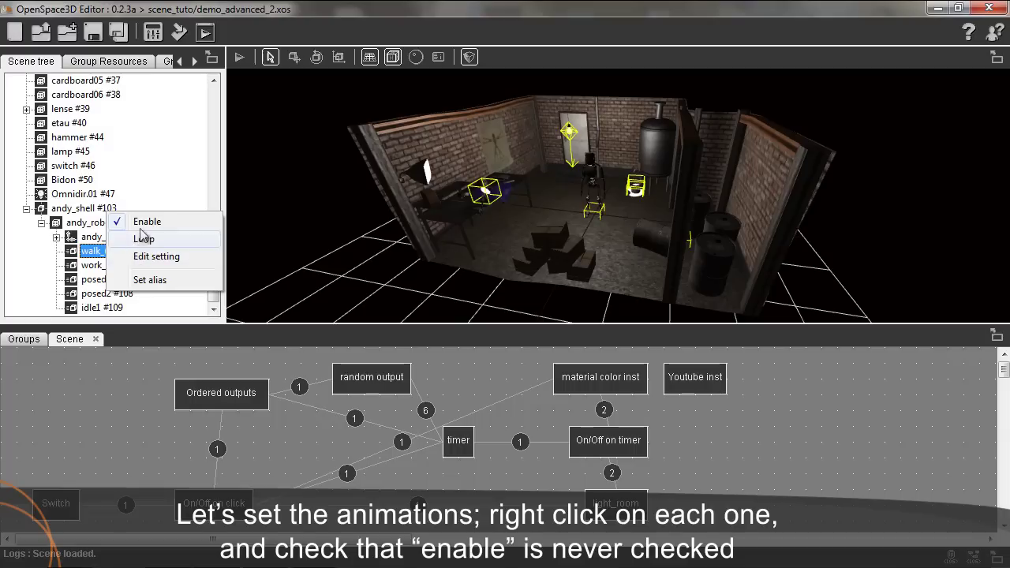
pyautogui.click(139, 220)
pyautogui.rightClick(111, 265)
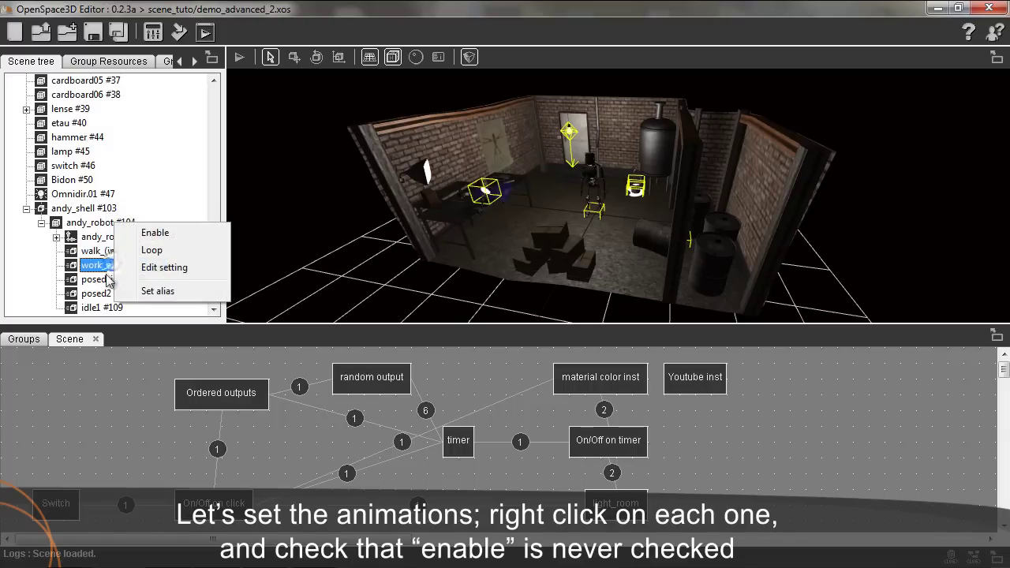
pyautogui.rightClick(99, 280)
pyautogui.rightClick(99, 295)
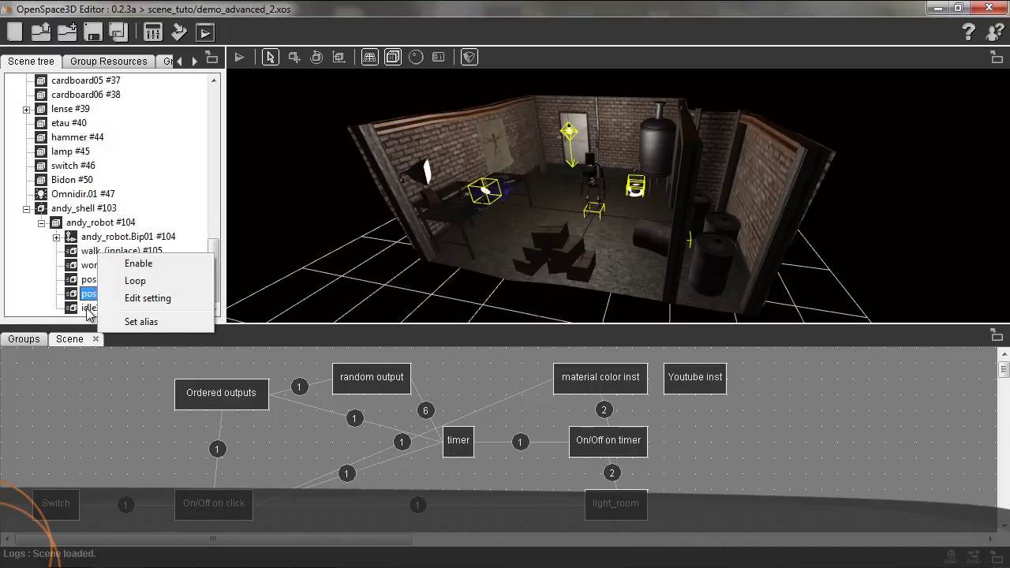
pyautogui.rightClick(88, 311)
pyautogui.click(83, 293)
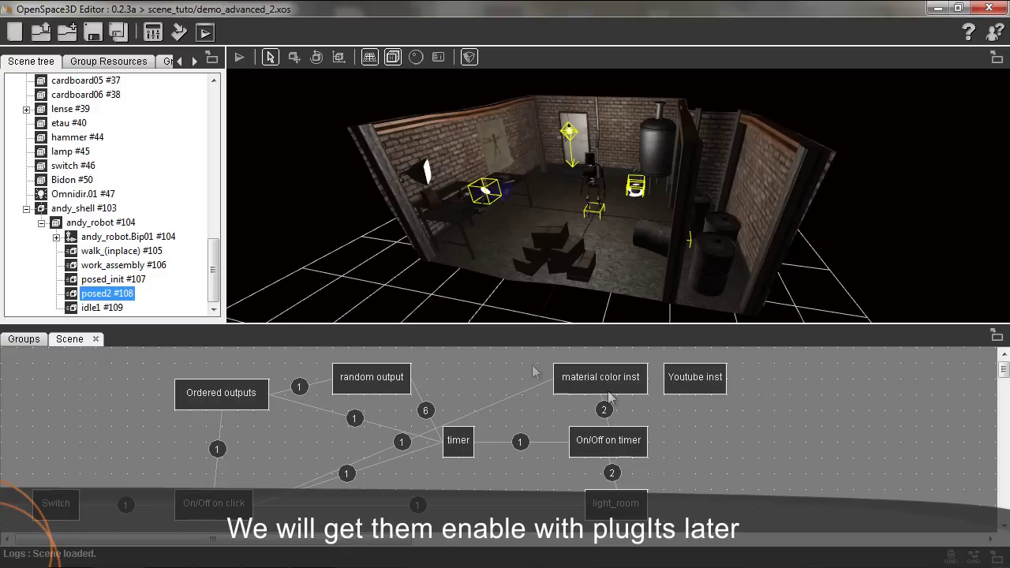
# Add an object click plugIT to the Scene graph and name it "wake up"
pyautogui.rightClick(743, 453)
pyautogui.moveTo(784, 407)
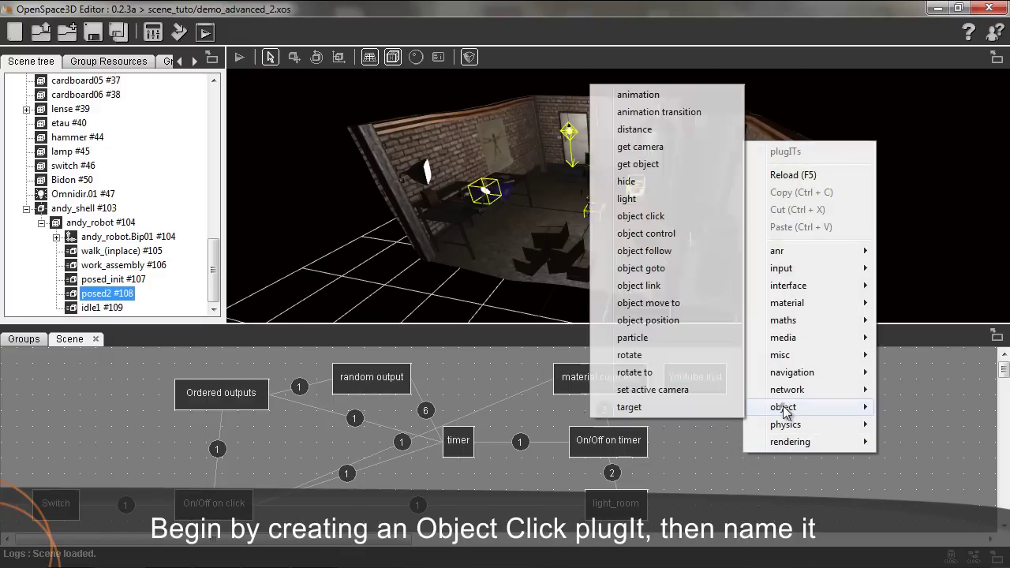
pyautogui.click(641, 217)
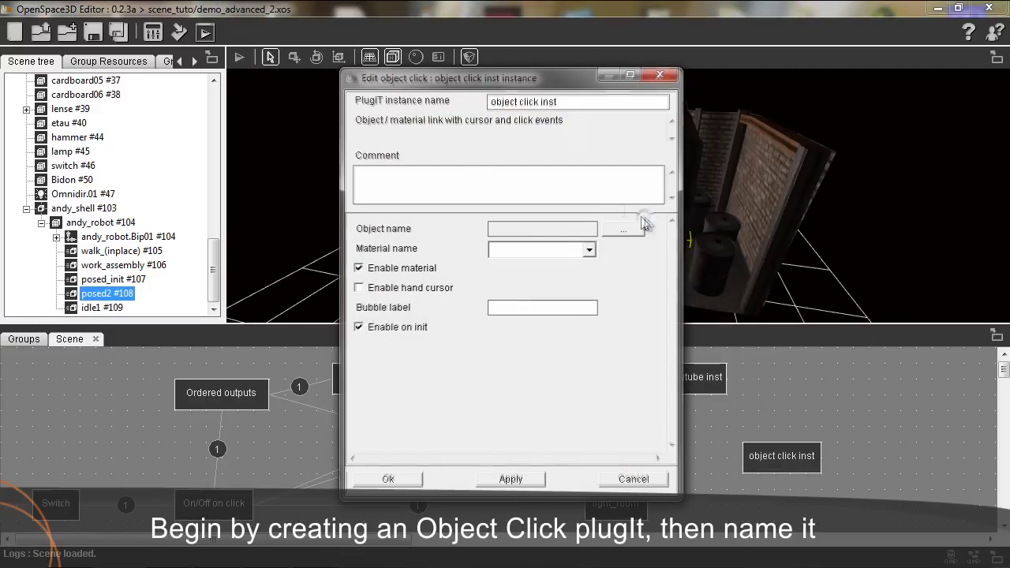
pyautogui.moveTo(566, 103); pyautogui.dragTo(442, 87)
pyautogui.write('wake up')
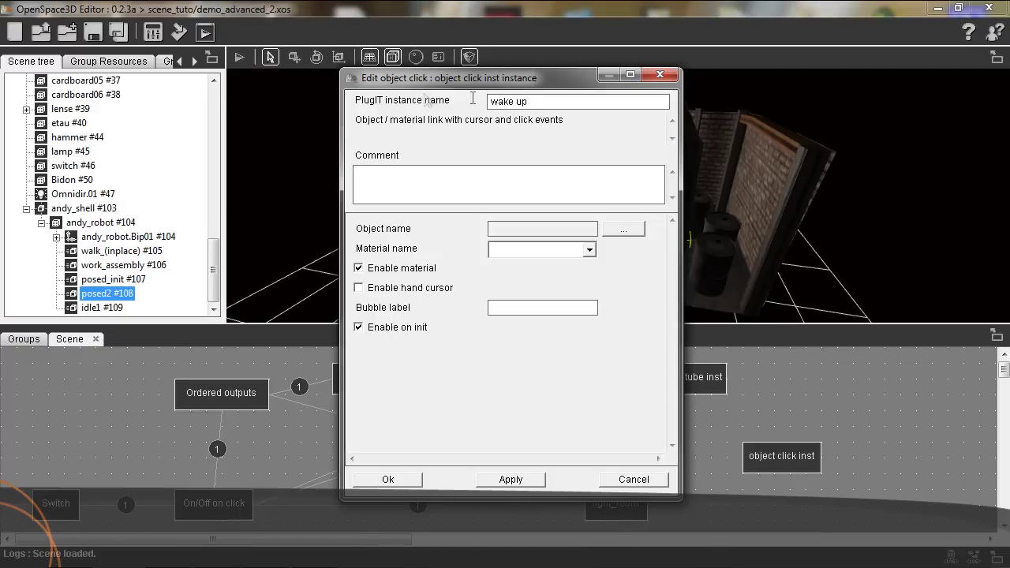
# Link the wake up plugIT to the andy_robot mesh with the hand cursor enabled, and place it below Youtube inst
pyautogui.click(609, 229)
pyautogui.scroll(-2, 519, 264)
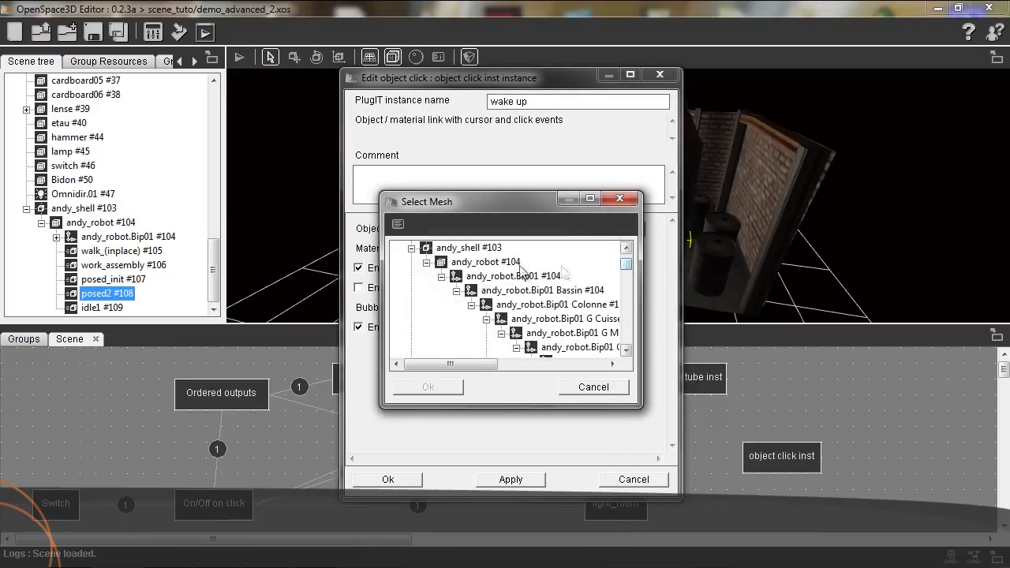
pyautogui.click(427, 263)
pyautogui.click(455, 261)
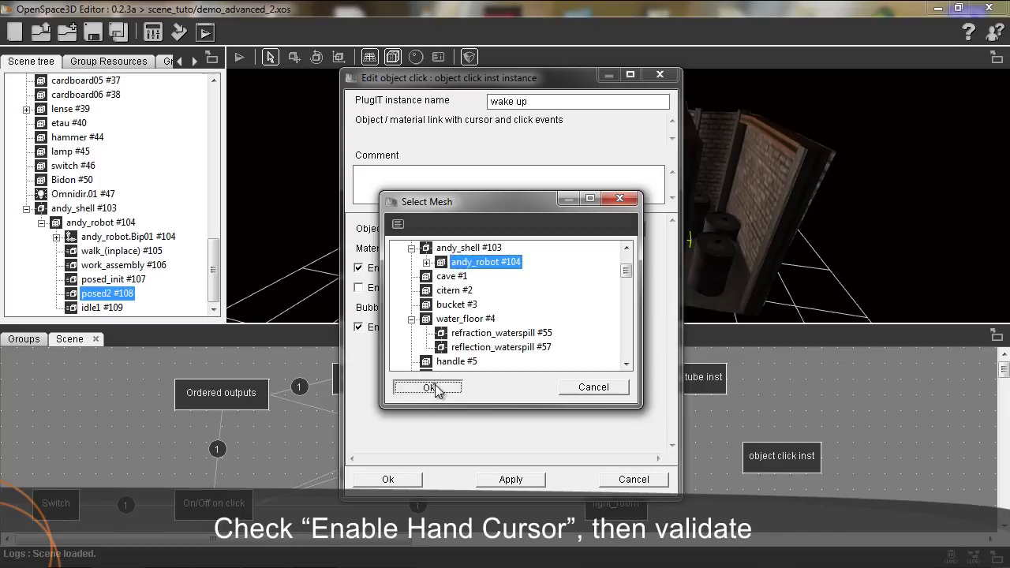
pyautogui.click(430, 386)
pyautogui.click(401, 291)
pyautogui.click(387, 479)
pyautogui.moveTo(749, 467); pyautogui.dragTo(681, 439)
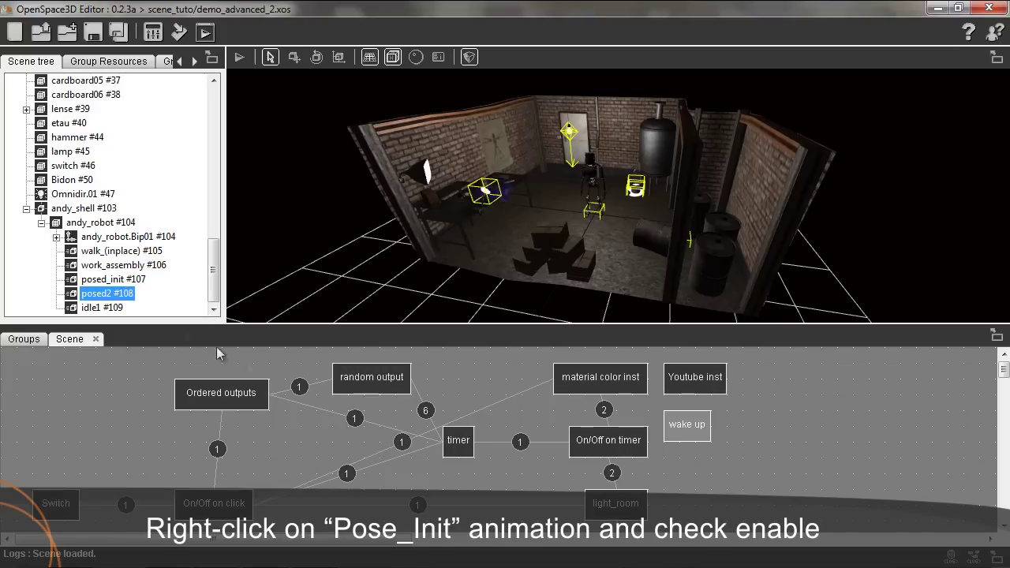
# Enable the posed_init animation and briefly play the scene to check the robot's starting pose
pyautogui.rightClick(118, 282)
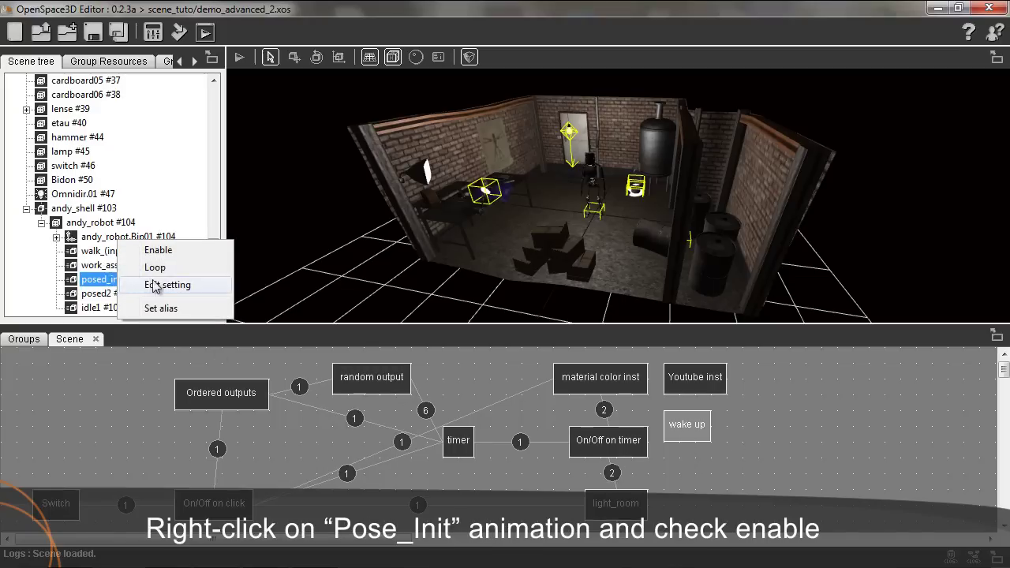
pyautogui.click(183, 251)
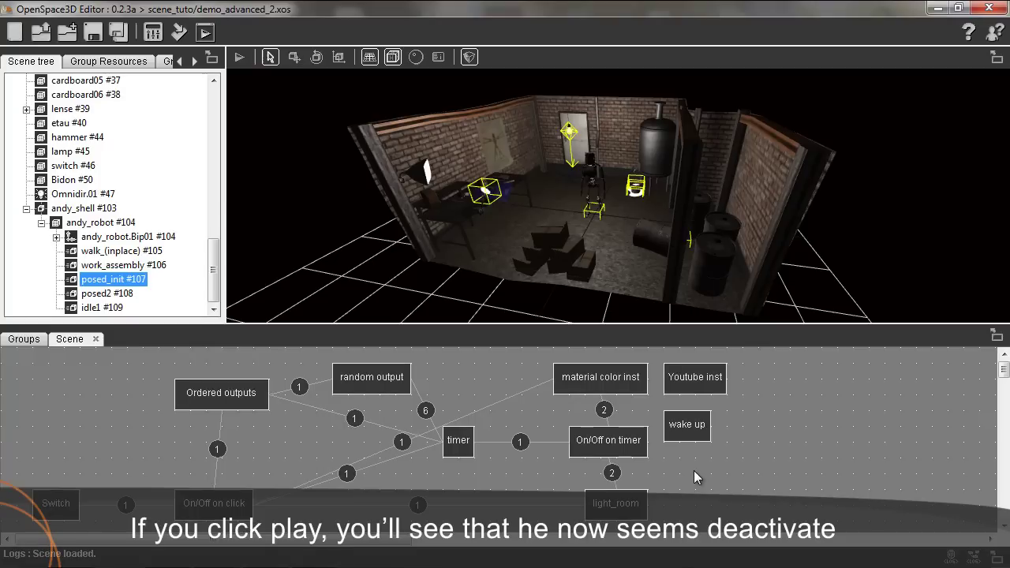
pyautogui.click(239, 58)
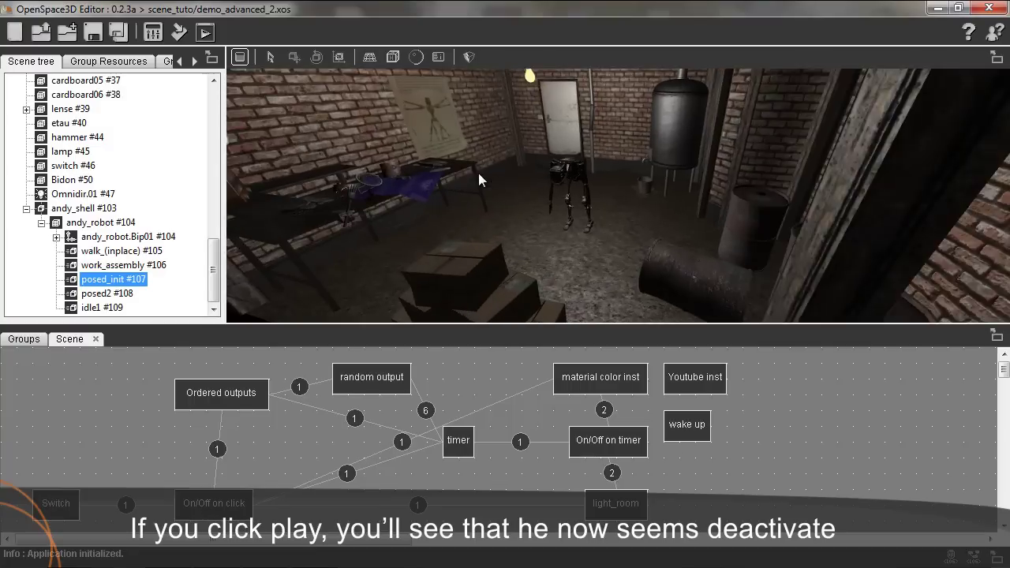
pyautogui.click(239, 57)
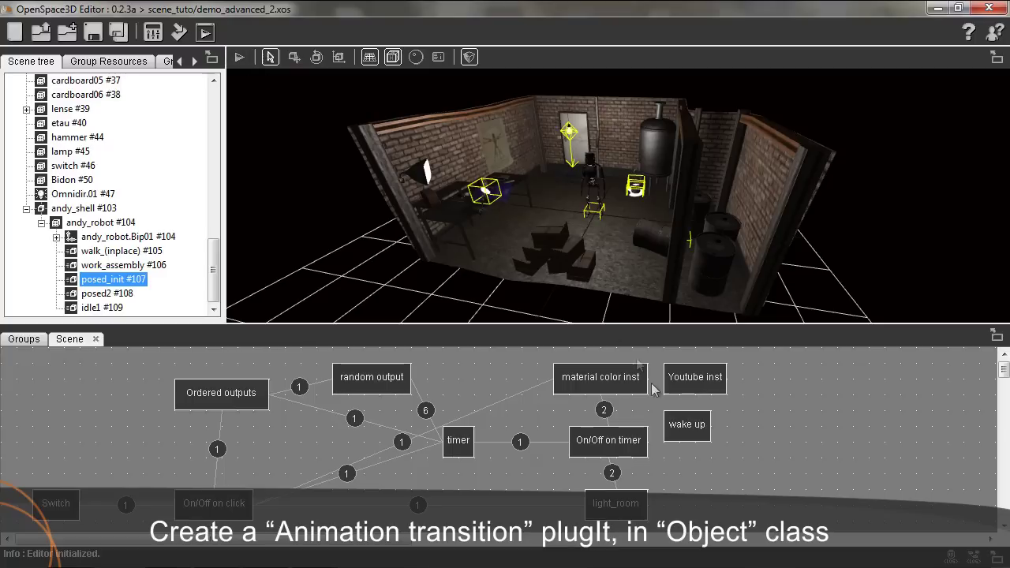
# Add an animation transition plugIT in the free area below the wake up plugIT
pyautogui.rightClick(709, 480)
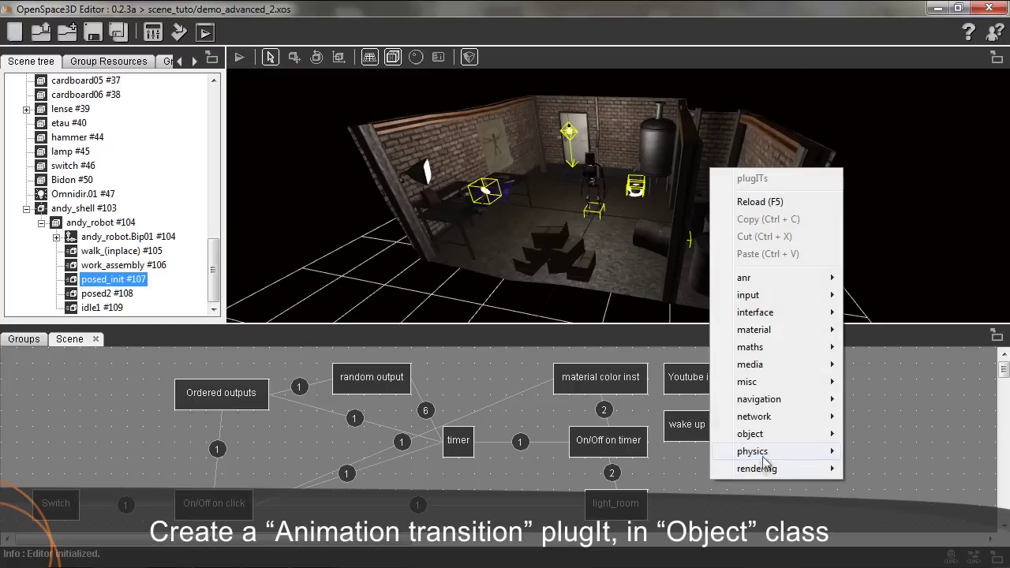
pyautogui.moveTo(766, 434)
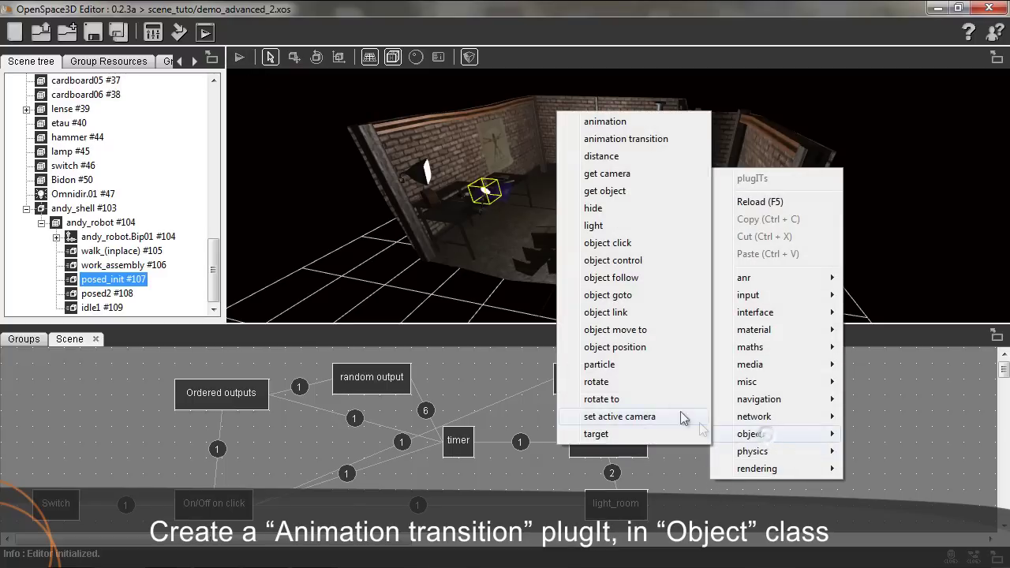
pyautogui.click(638, 138)
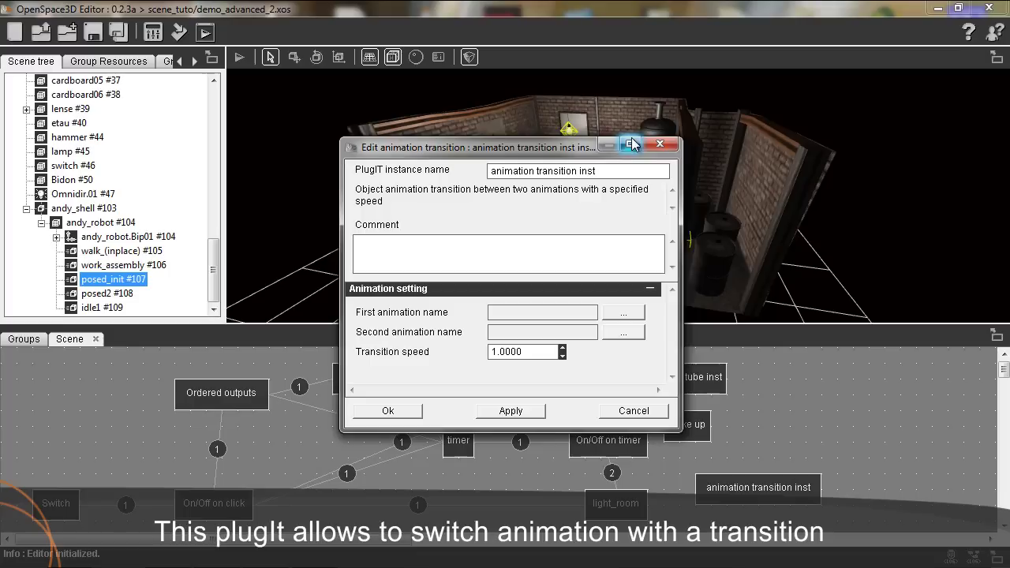
# Filter the animation selection to show only animations and set posed_init as the transition's first animation
pyautogui.click(623, 313)
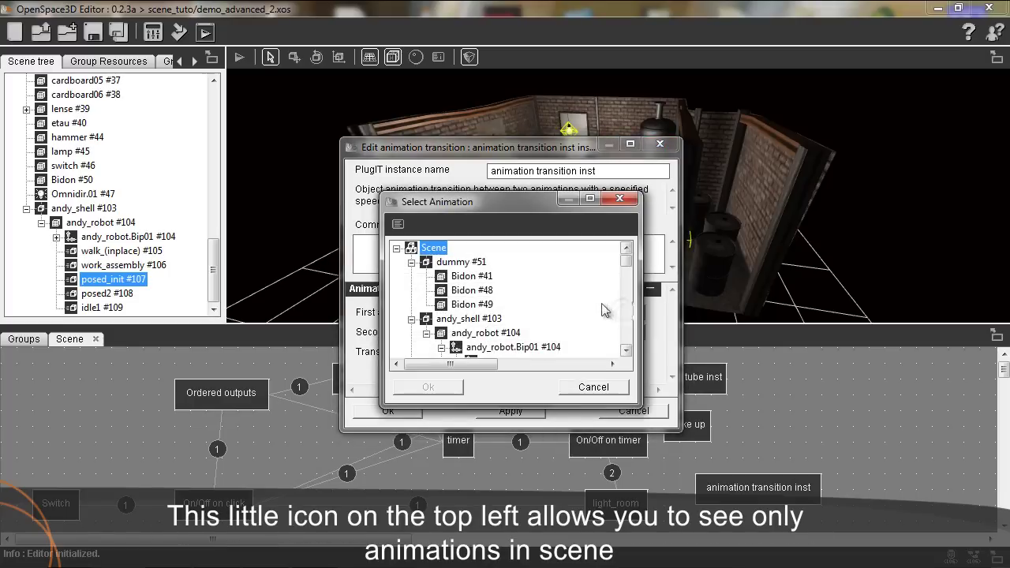
pyautogui.moveTo(628, 267); pyautogui.dragTo(629, 334)
pyautogui.click(397, 224)
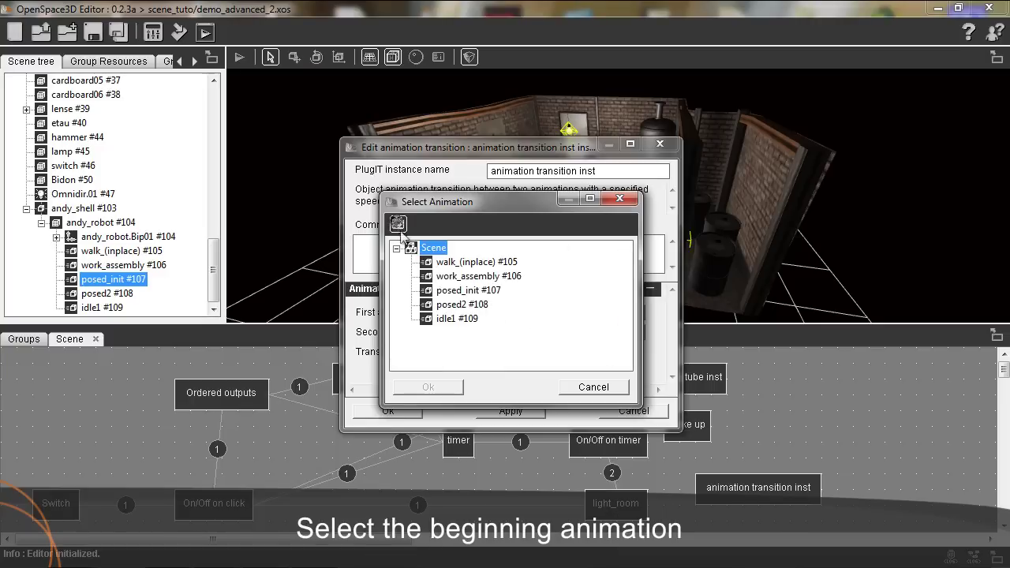
pyautogui.click(469, 290)
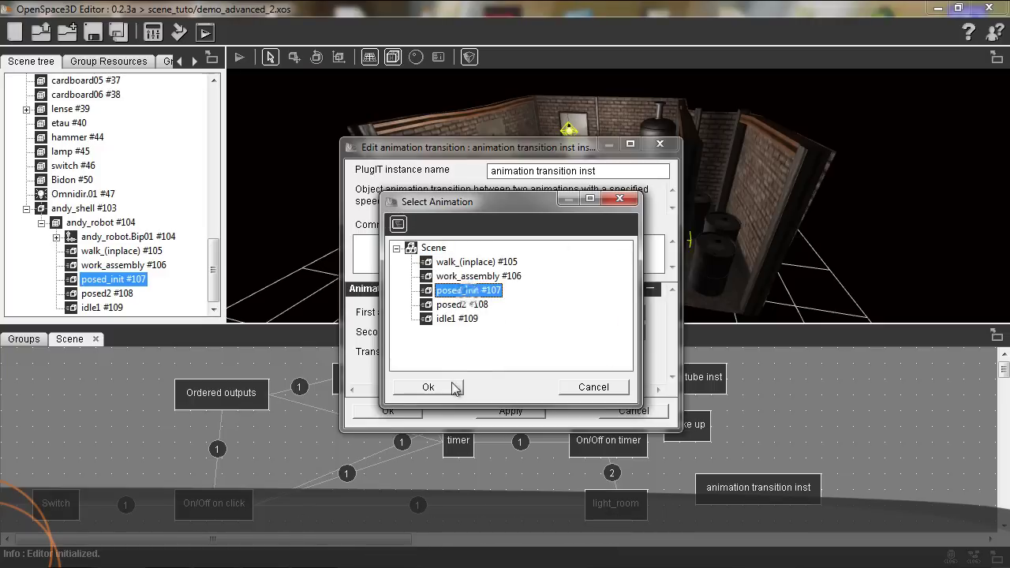
pyautogui.click(454, 386)
# Set posed2 as the transition's second animation, with the selection limited to animations, and validate the plugIT settings
pyautogui.click(614, 335)
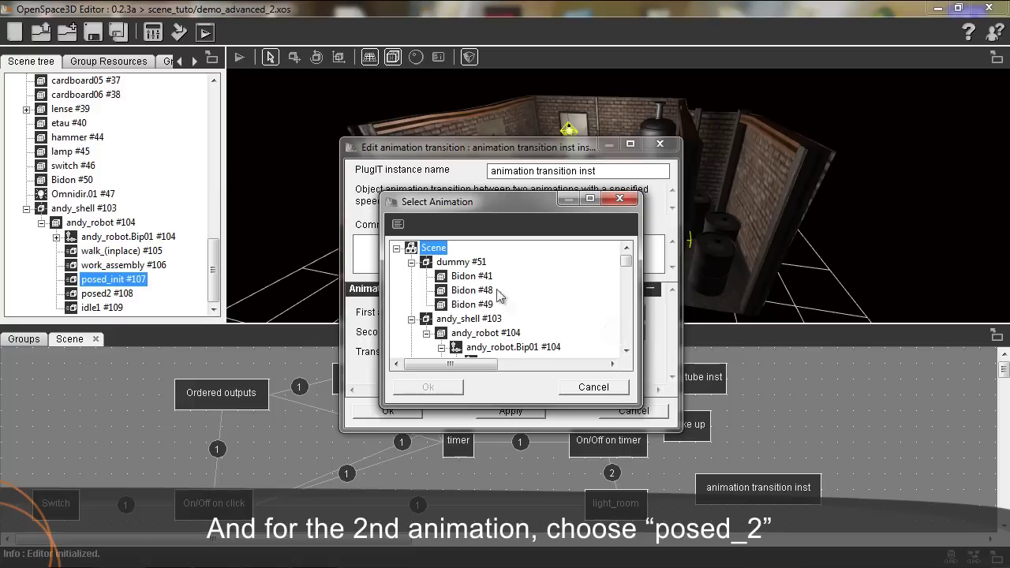
pyautogui.click(397, 224)
pyautogui.click(464, 305)
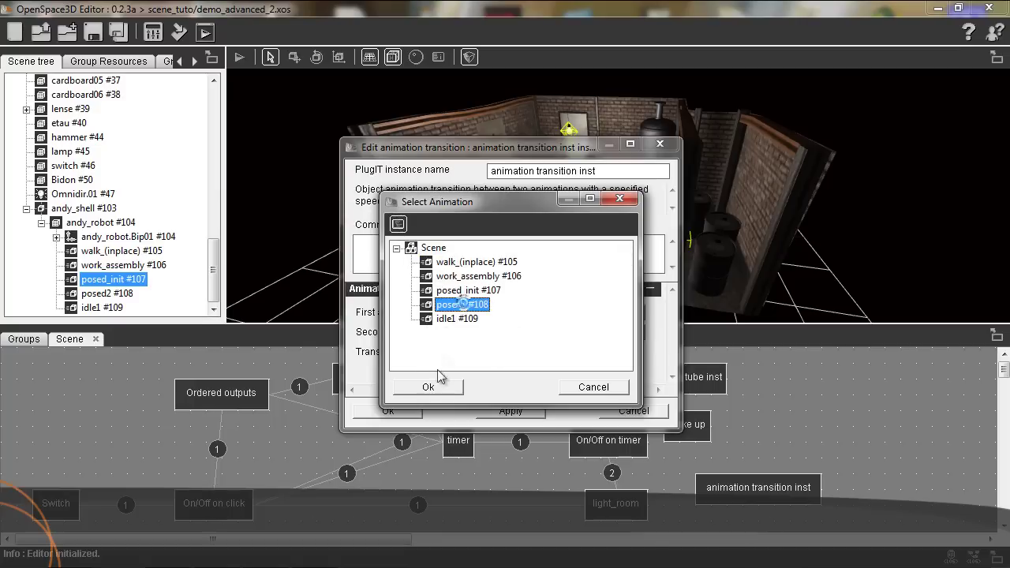
pyautogui.click(428, 387)
pyautogui.click(409, 411)
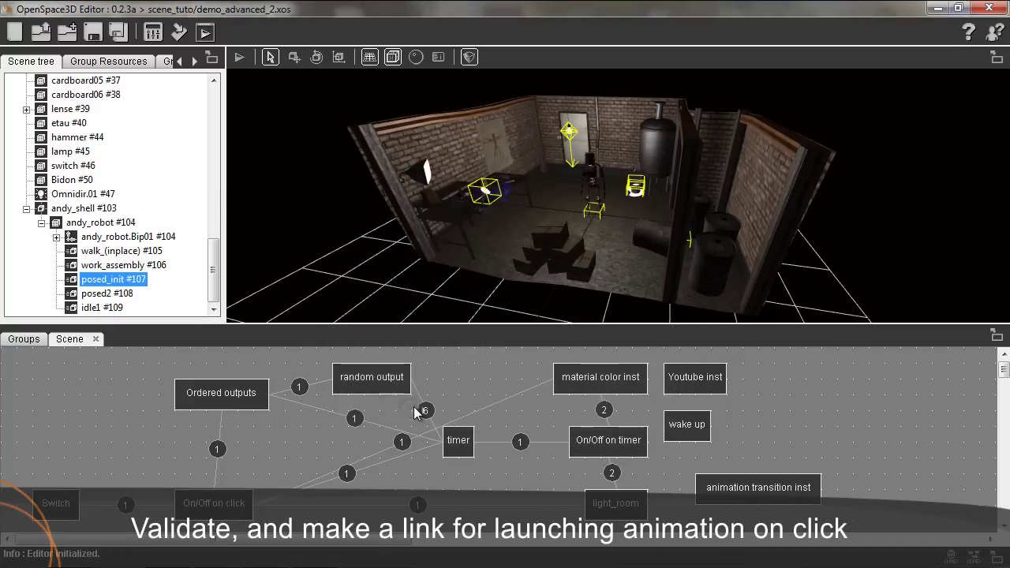
# Align the animation transition plugIT below wake up and link wake up's click event to its Fade in action
pyautogui.moveTo(721, 485); pyautogui.dragTo(687, 487)
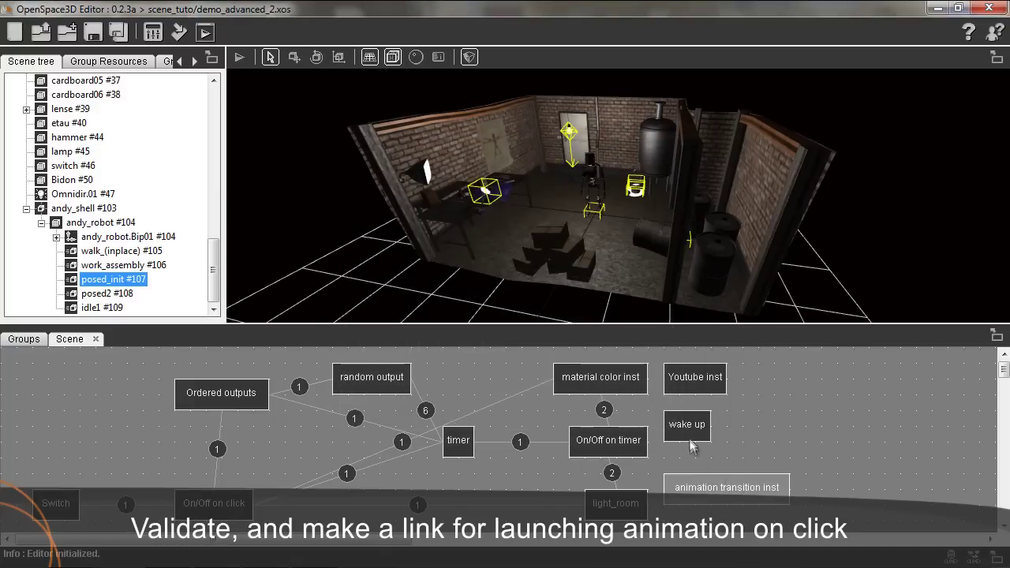
pyautogui.rightClick(688, 433)
pyautogui.click(725, 464)
pyautogui.click(705, 486)
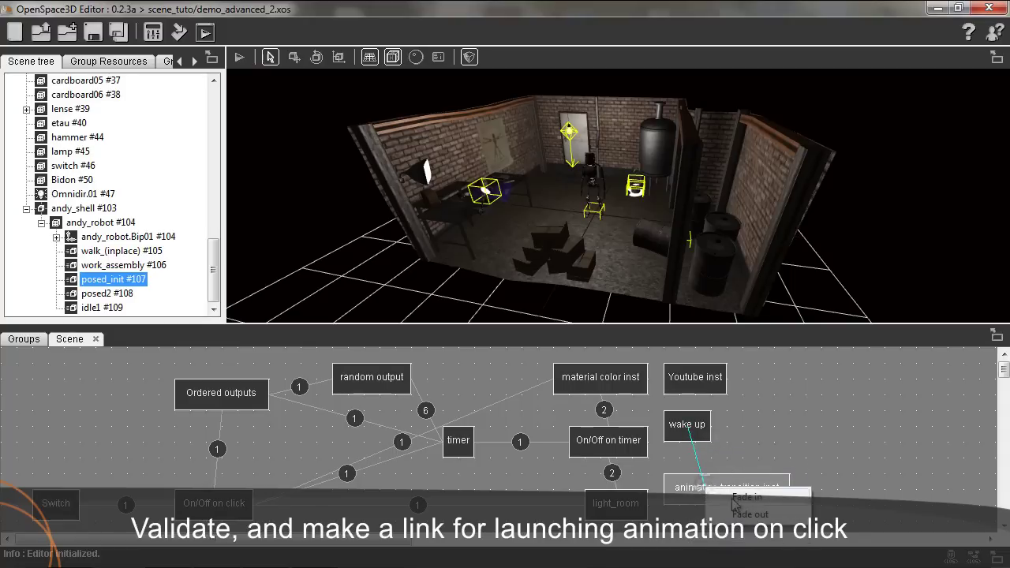
pyautogui.click(732, 500)
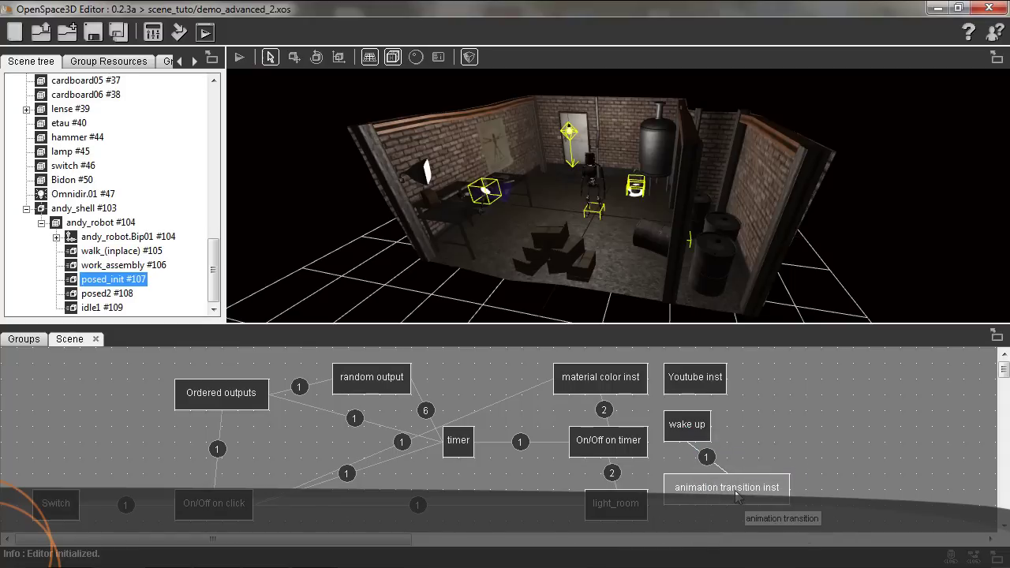
# Play the scene briefly to check how the robot wakes up when clicked, and stop playback
pyautogui.click(240, 57)
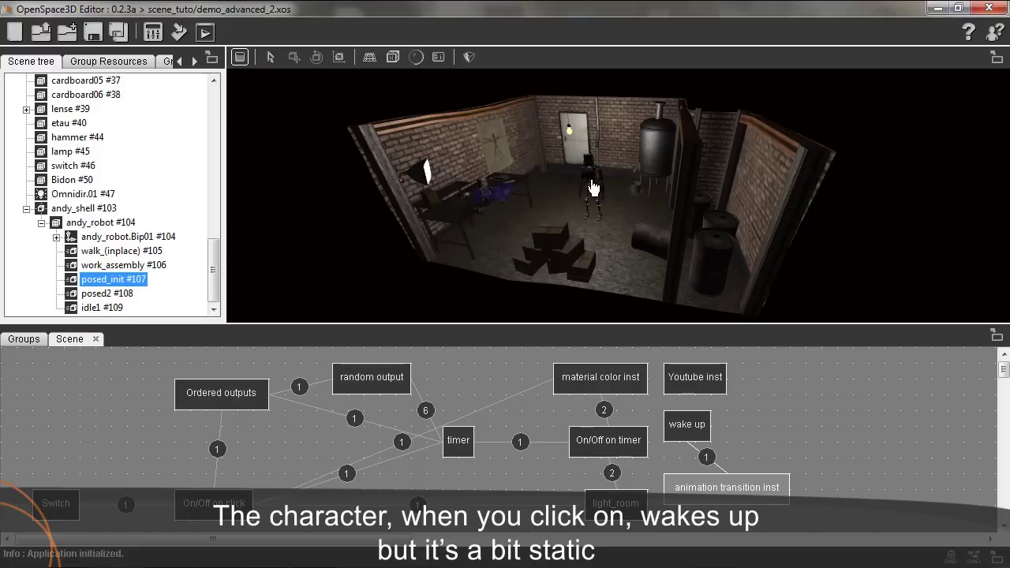
pyautogui.click(240, 57)
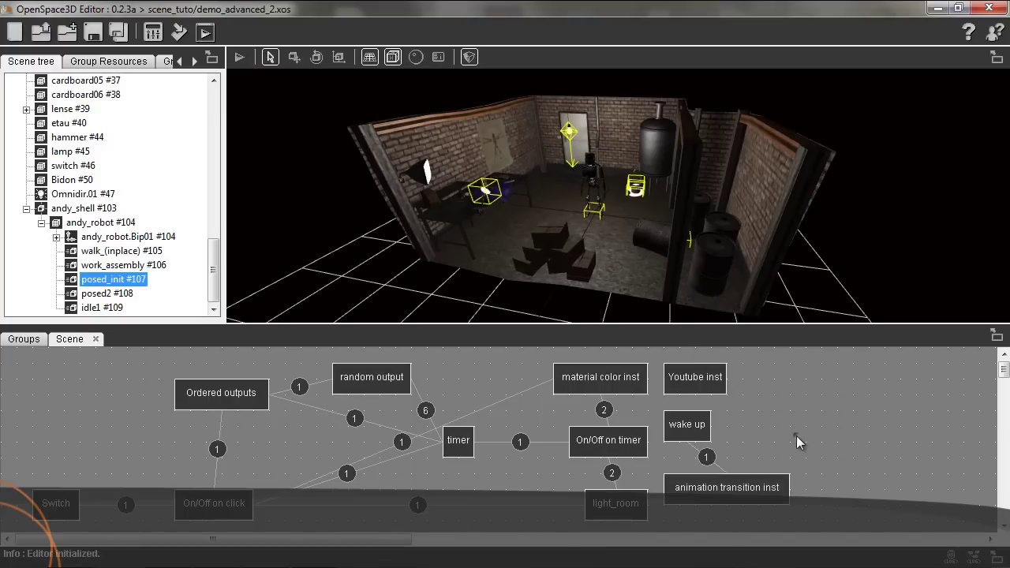
# Add a second animation transition plugIT in the free area below the first one
pyautogui.scroll(-2, 804, 442)
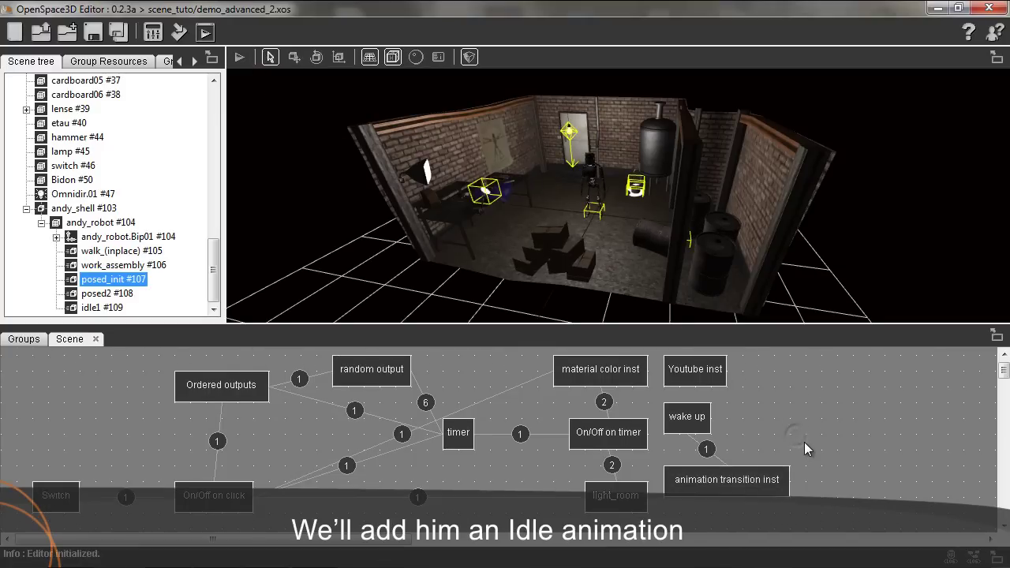
pyautogui.rightClick(727, 502)
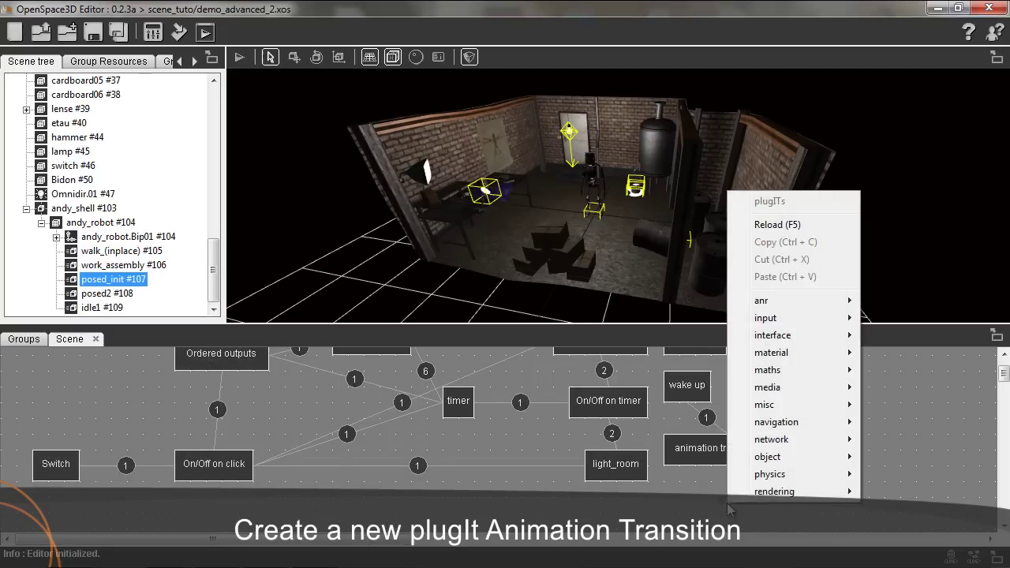
pyautogui.moveTo(761, 456)
pyautogui.click(643, 161)
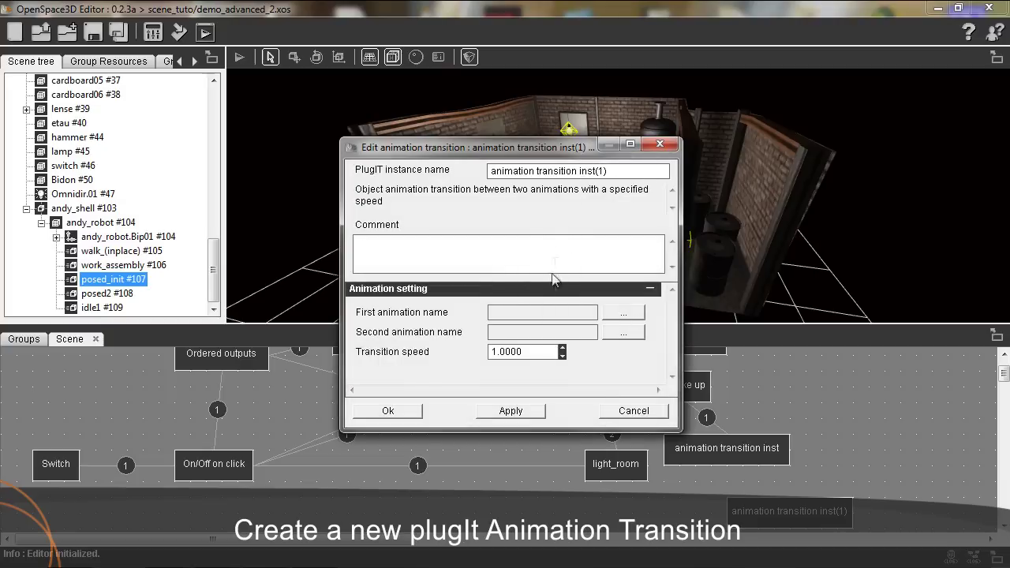
# Set posed2 as the first animation and idle1 as the second animation of the new transition, and validate it
pyautogui.click(622, 313)
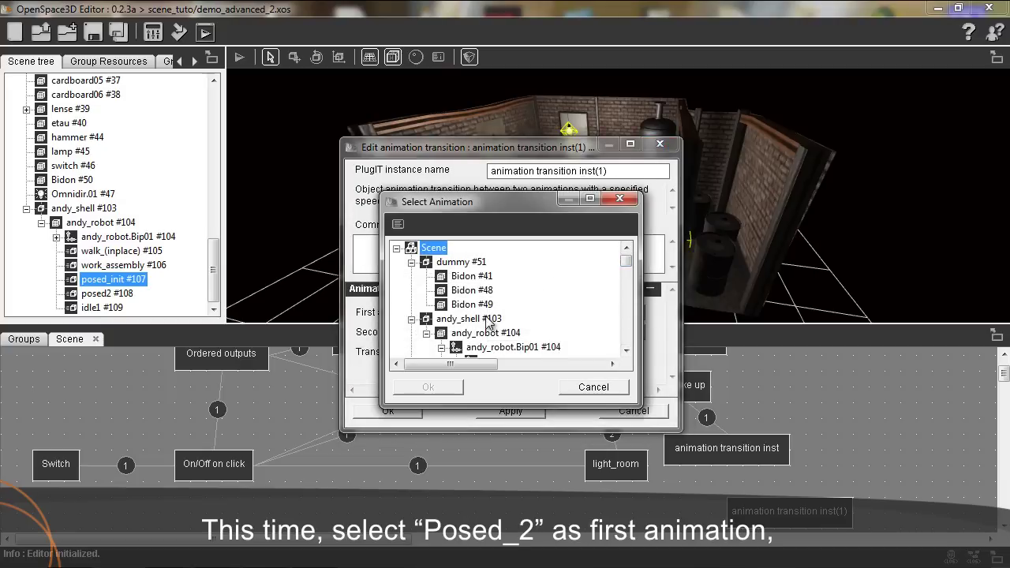
pyautogui.click(397, 224)
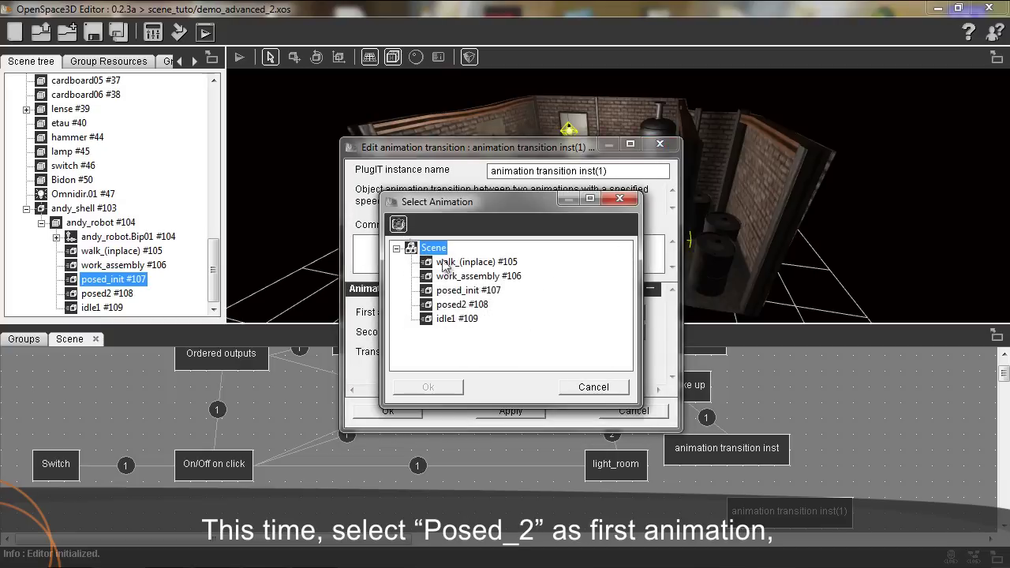
pyautogui.click(483, 305)
pyautogui.click(428, 386)
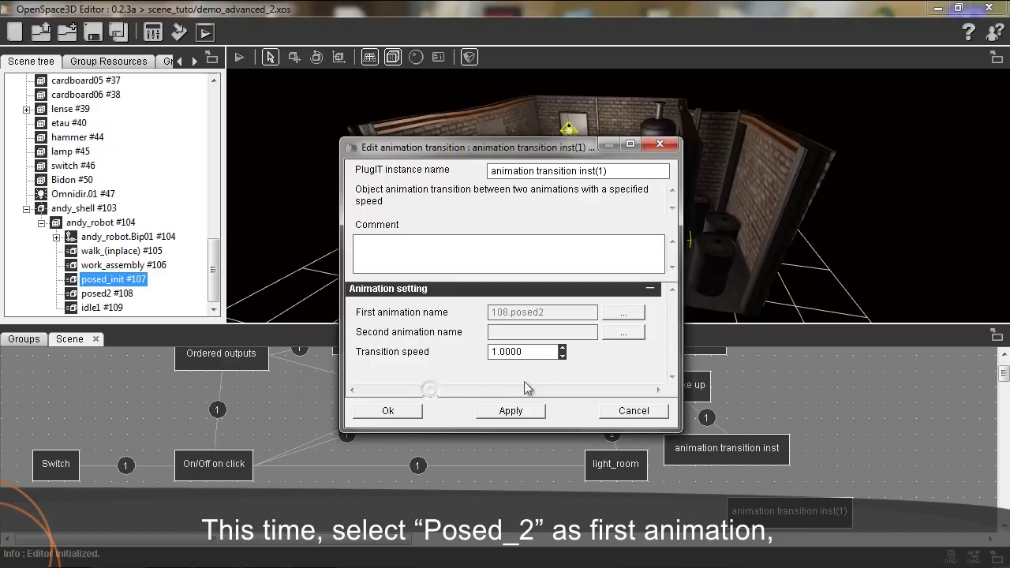
pyautogui.click(623, 333)
pyautogui.click(398, 224)
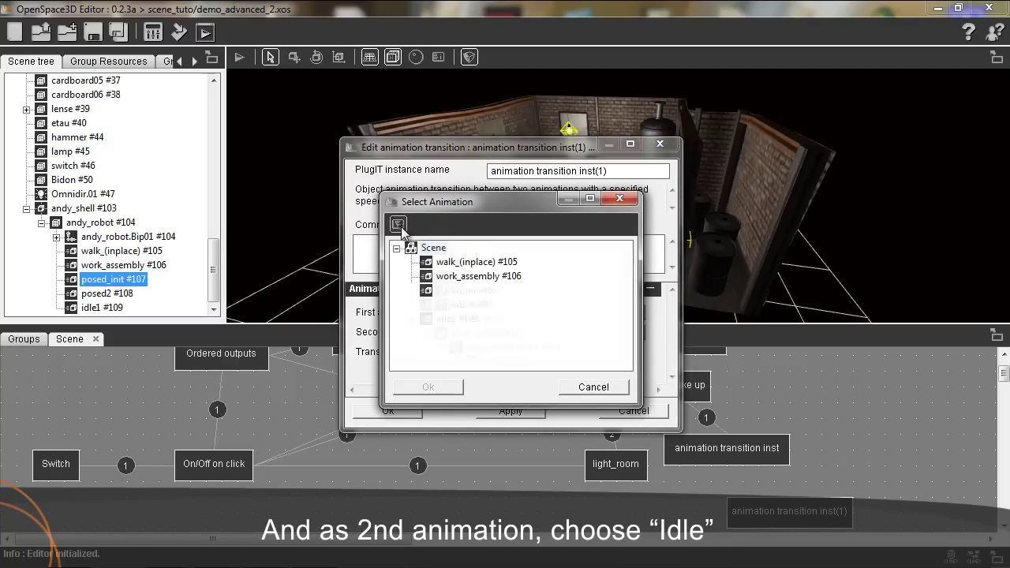
pyautogui.click(469, 320)
pyautogui.click(430, 387)
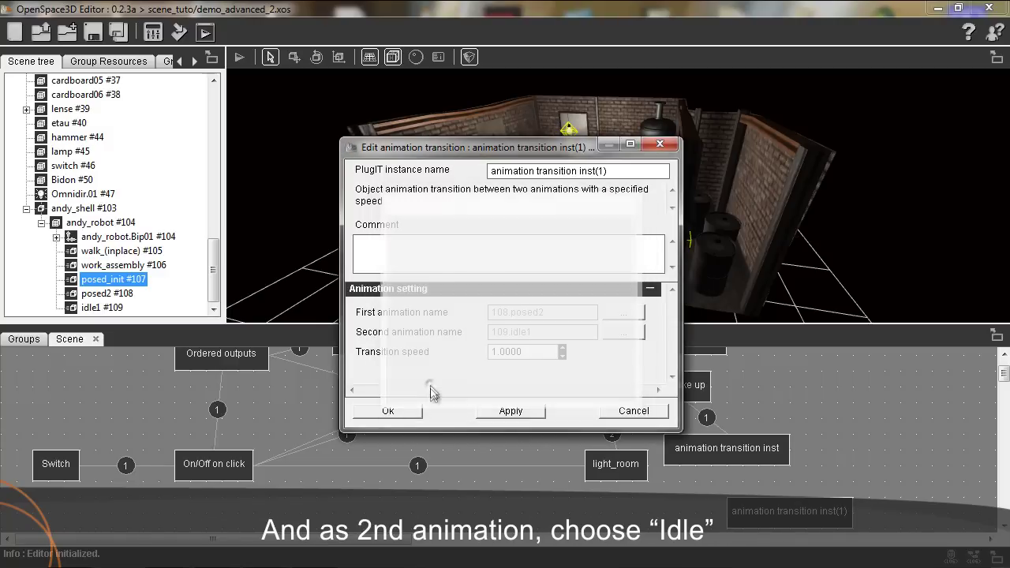
pyautogui.click(387, 410)
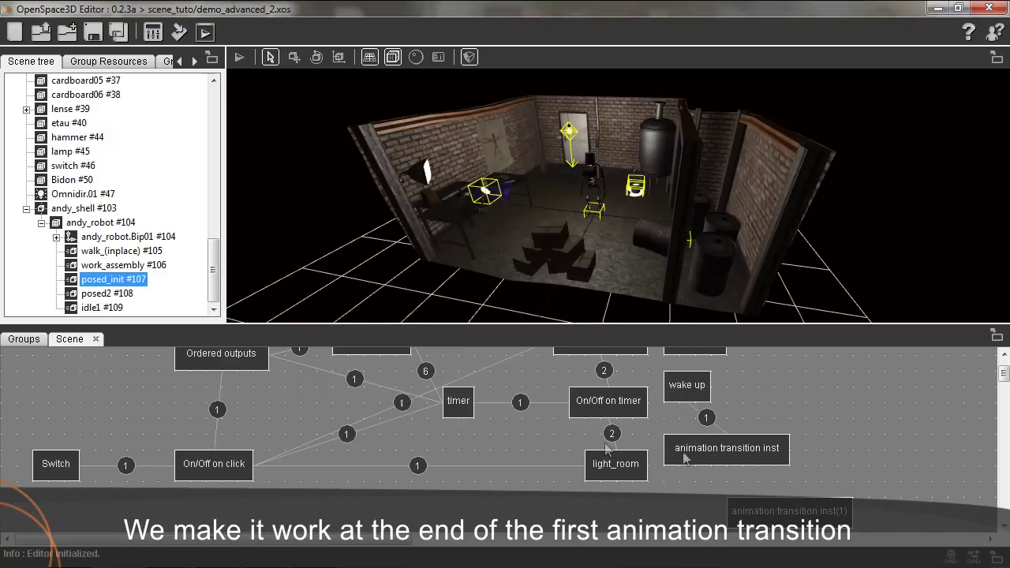
# Link the first animation transition to the second so that the second starts when the first one ends
pyautogui.rightClick(727, 460)
pyautogui.click(758, 460)
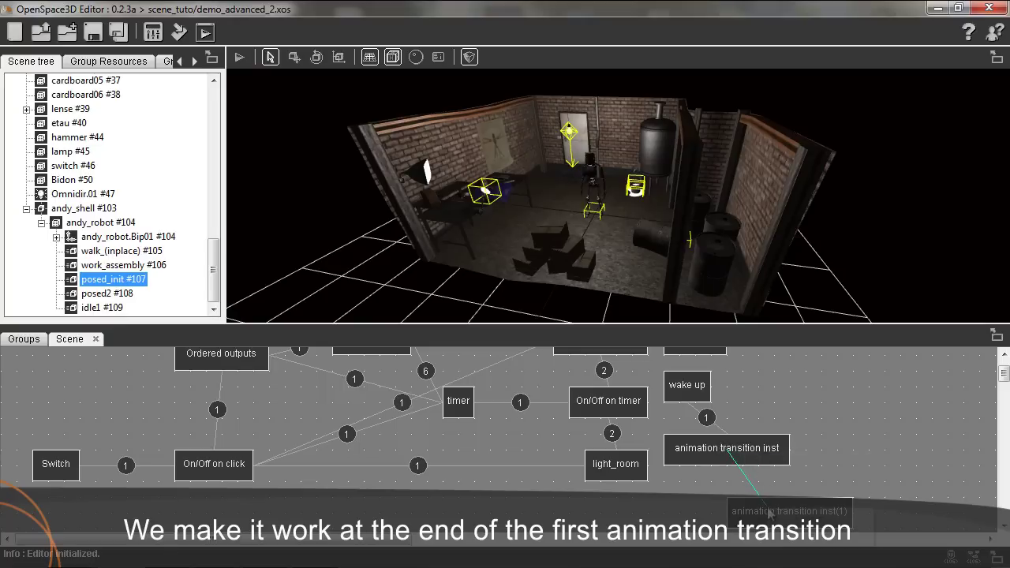
pyautogui.click(763, 506)
pyautogui.click(806, 519)
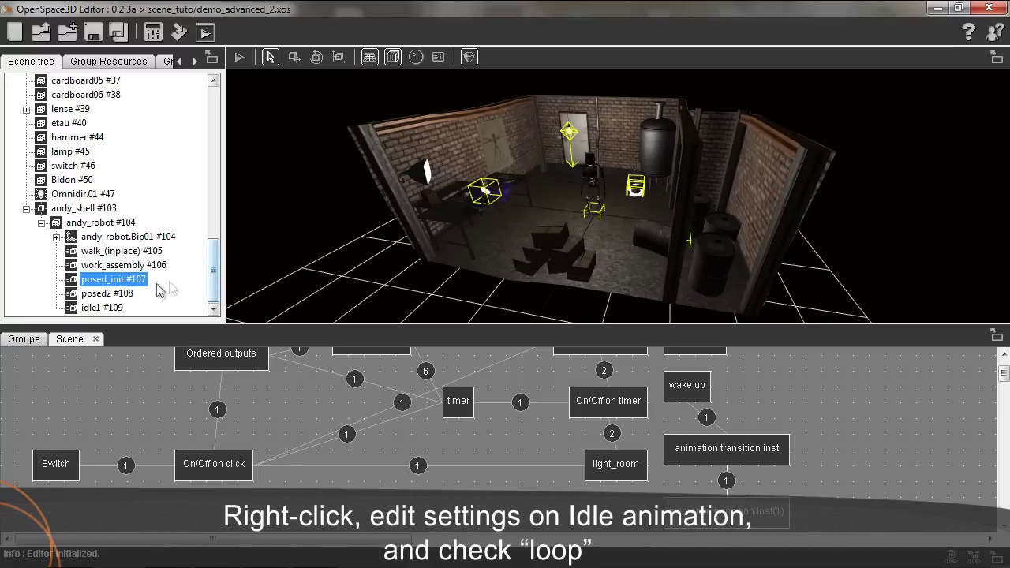
# Turn on looping for Andy's idle1 animation in its animation settings
pyautogui.rightClick(99, 309)
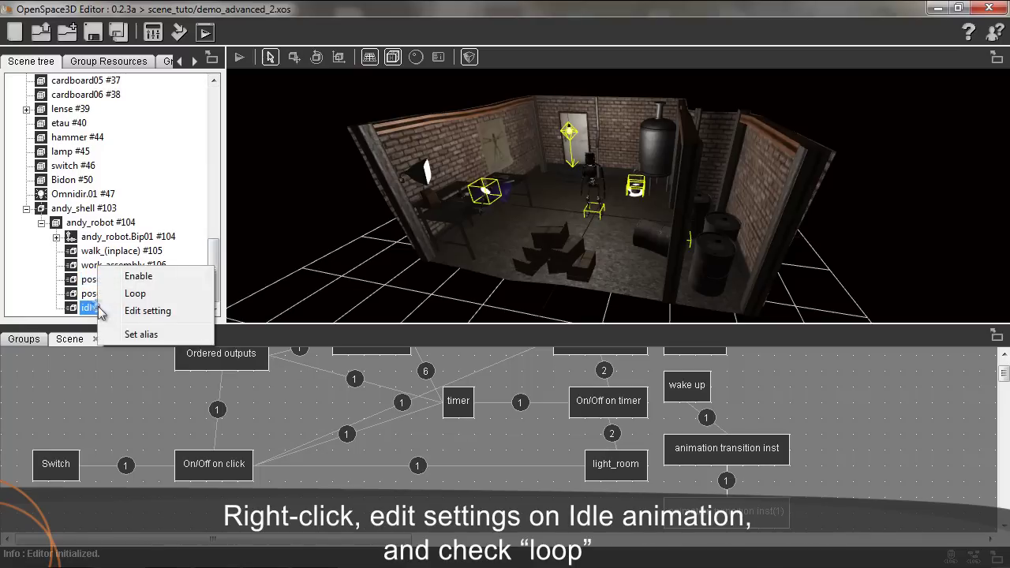
pyautogui.click(201, 313)
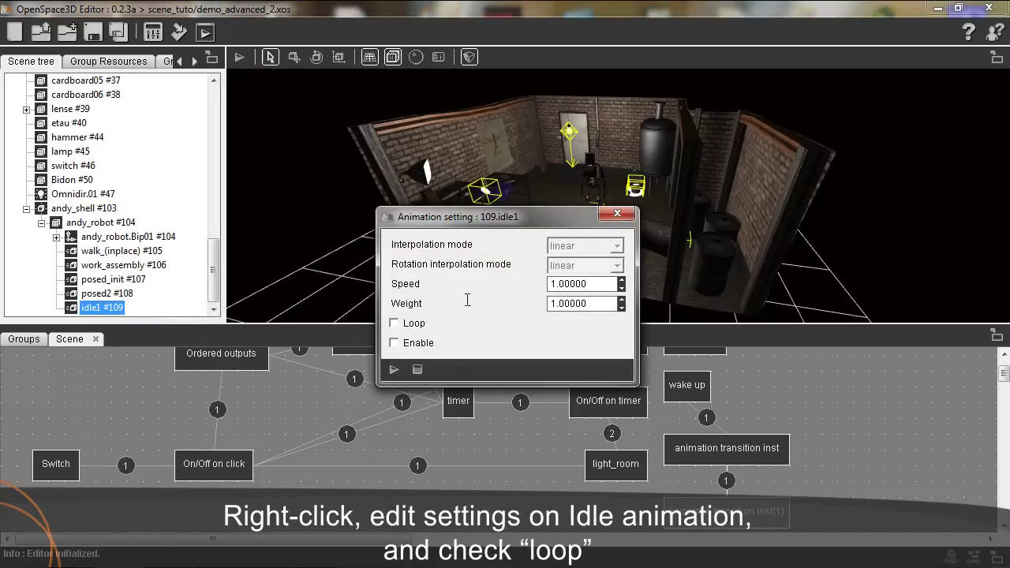
pyautogui.click(394, 324)
pyautogui.click(617, 213)
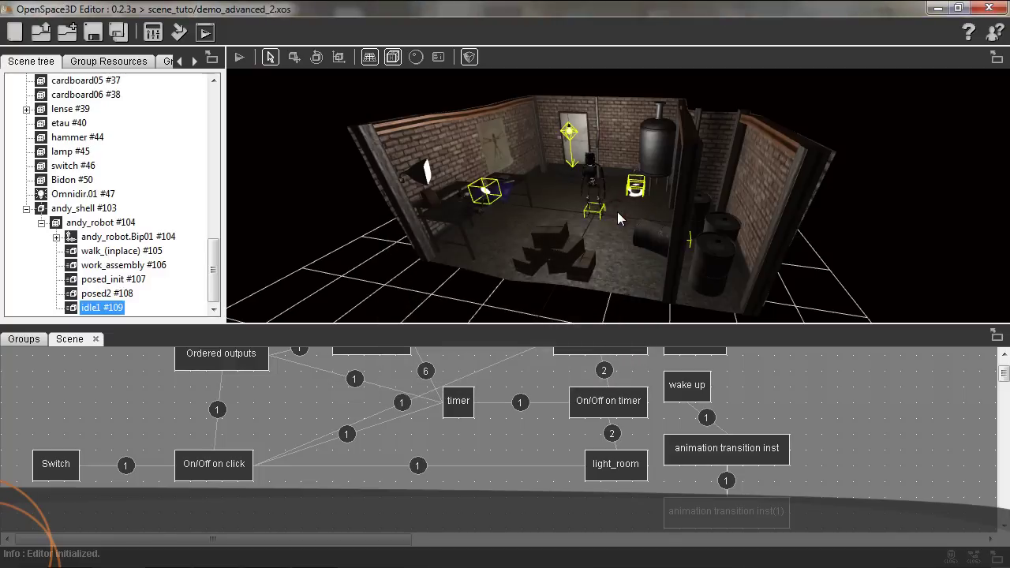
# Play the scene, wake Andy by clicking him, and watch his idle animation up close
pyautogui.click(239, 57)
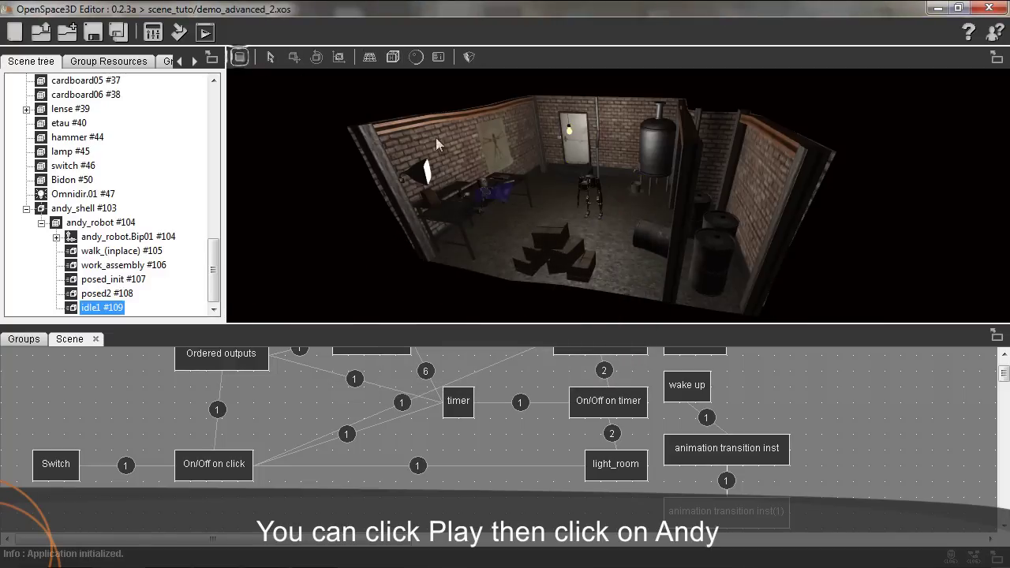
pyautogui.click(588, 185)
pyautogui.moveTo(624, 204); pyautogui.dragTo(634, 224, button='middle')
pyautogui.scroll(5, 635, 224)
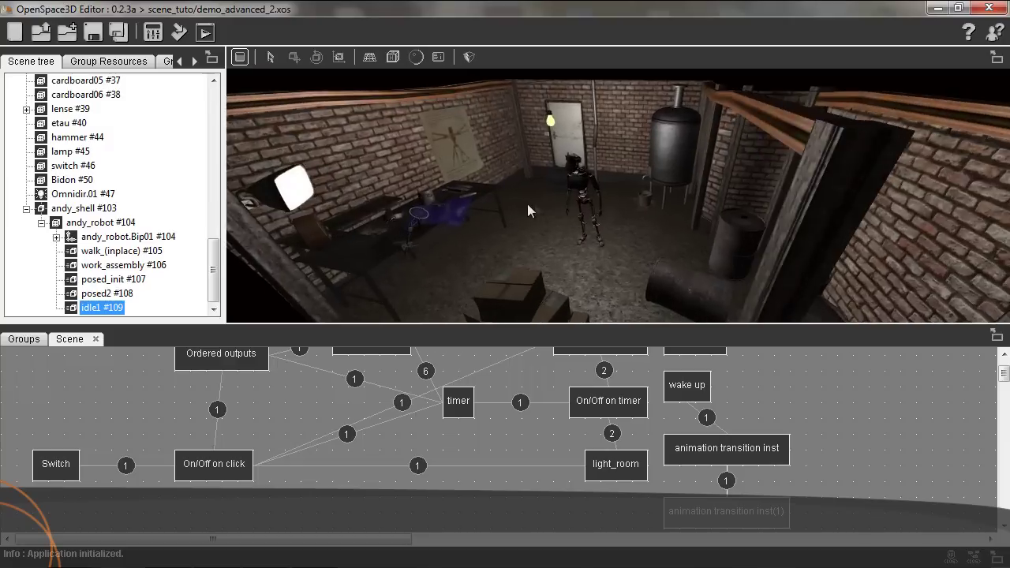
pyautogui.scroll(5, 489, 206)
pyautogui.moveTo(488, 209); pyautogui.dragTo(506, 215, button='middle')
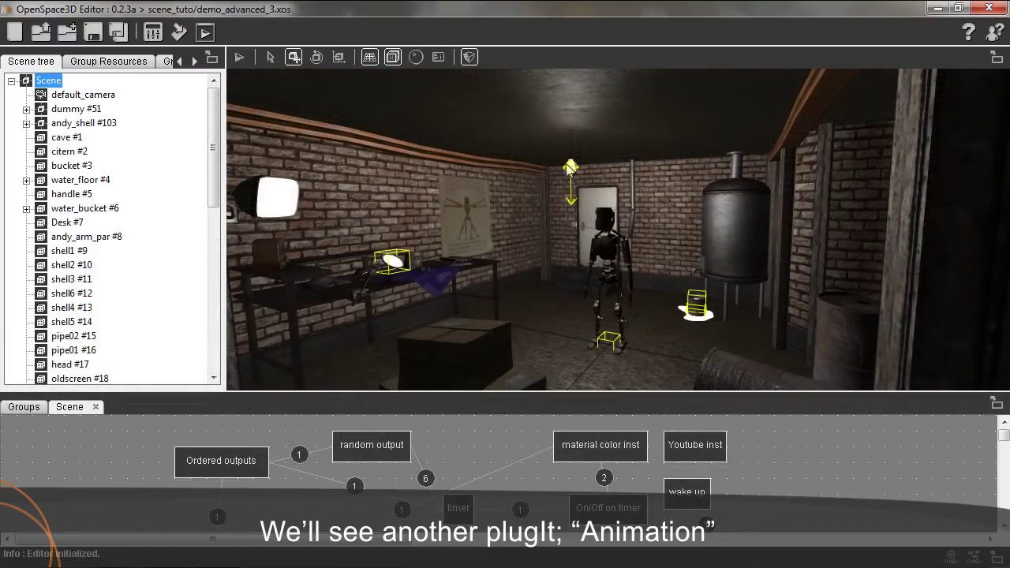
# Select the imported lamp hanging from the ceiling in the 3D view
pyautogui.click(571, 157)
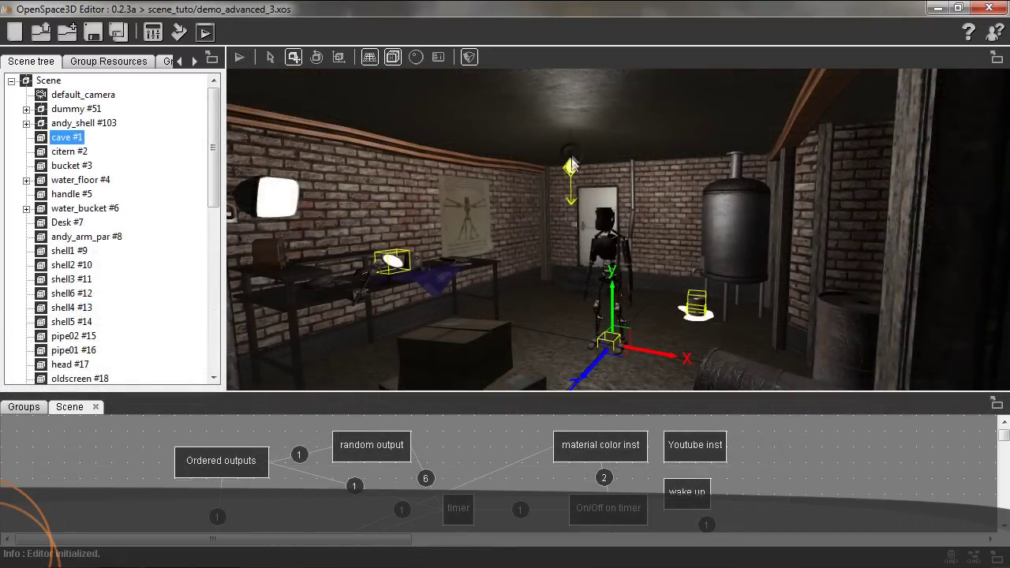
pyautogui.click(570, 162)
pyautogui.moveTo(570, 163); pyautogui.dragTo(584, 194, button='middle')
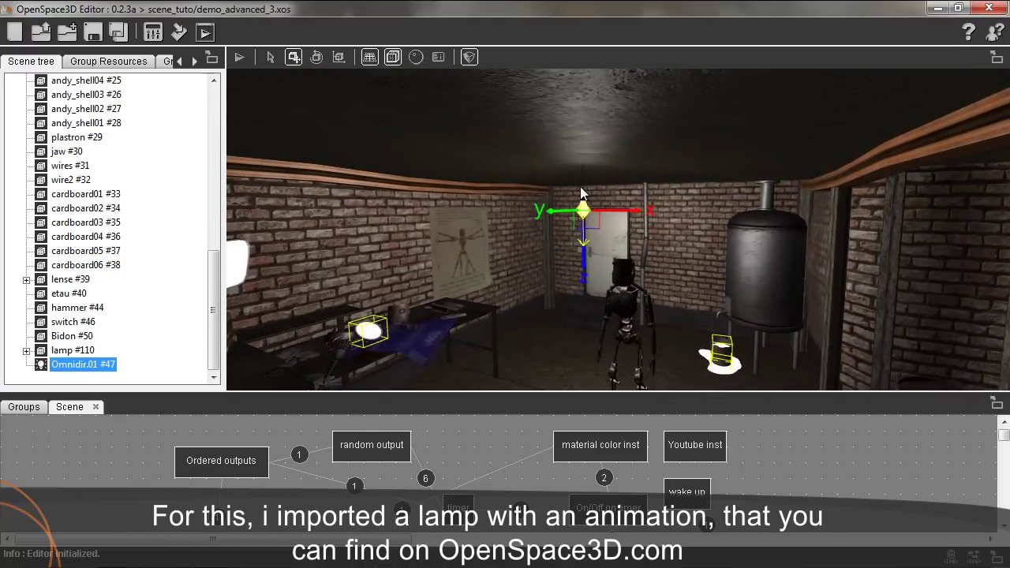
pyautogui.click(583, 193)
pyautogui.click(581, 208)
pyautogui.click(612, 223)
pyautogui.scroll(-4, 618, 228)
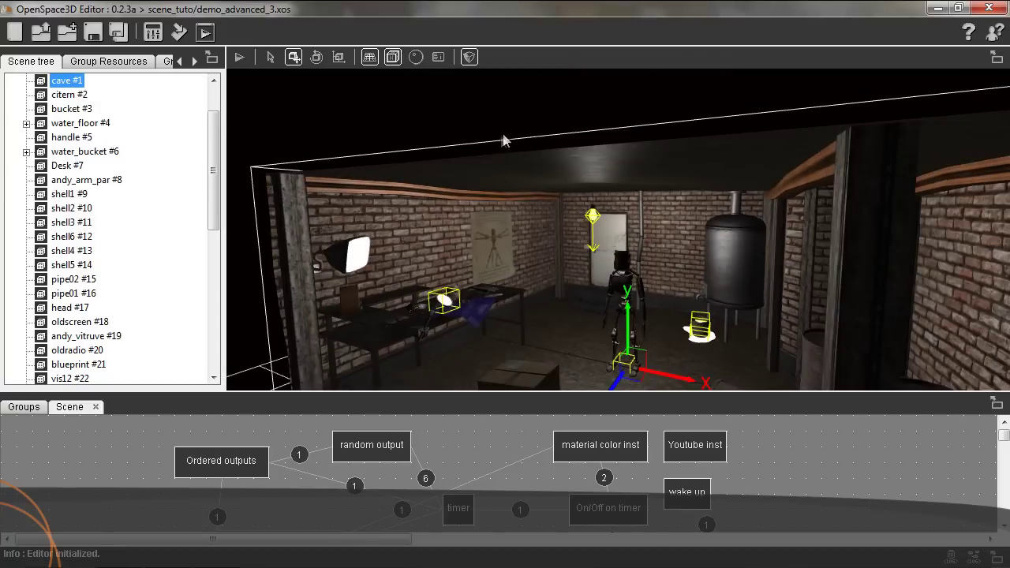
pyautogui.click(503, 140)
pyautogui.scroll(5, 643, 211)
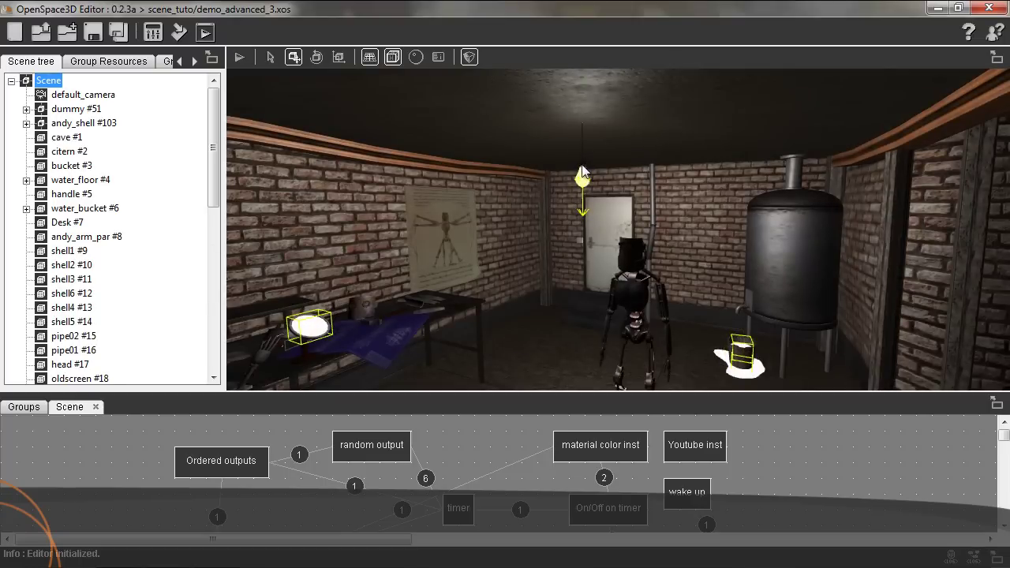
pyautogui.click(581, 173)
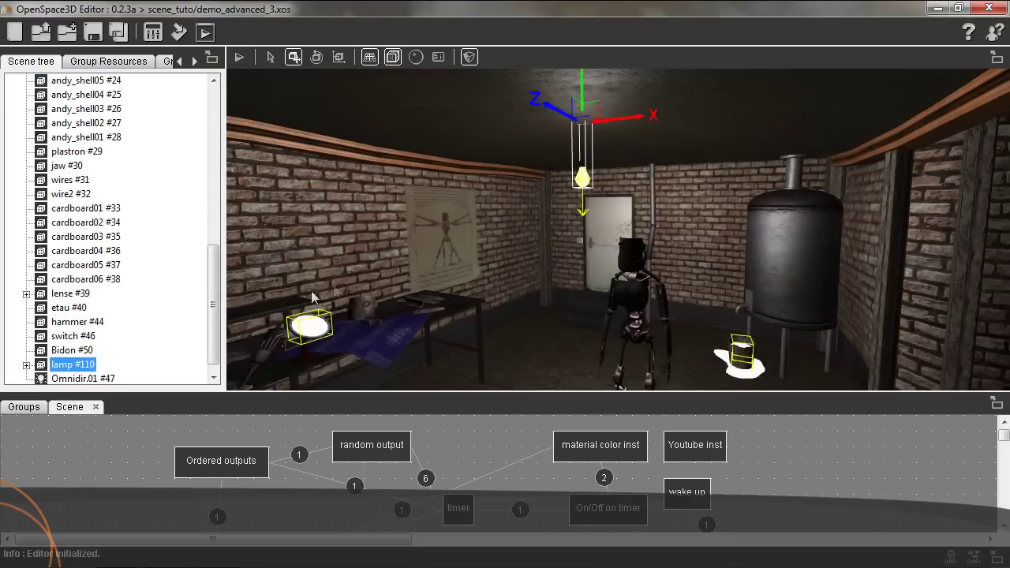
# Expand the lamp in the scene tree to examine the animation it contains
pyautogui.moveTo(215, 313); pyautogui.dragTo(215, 320)
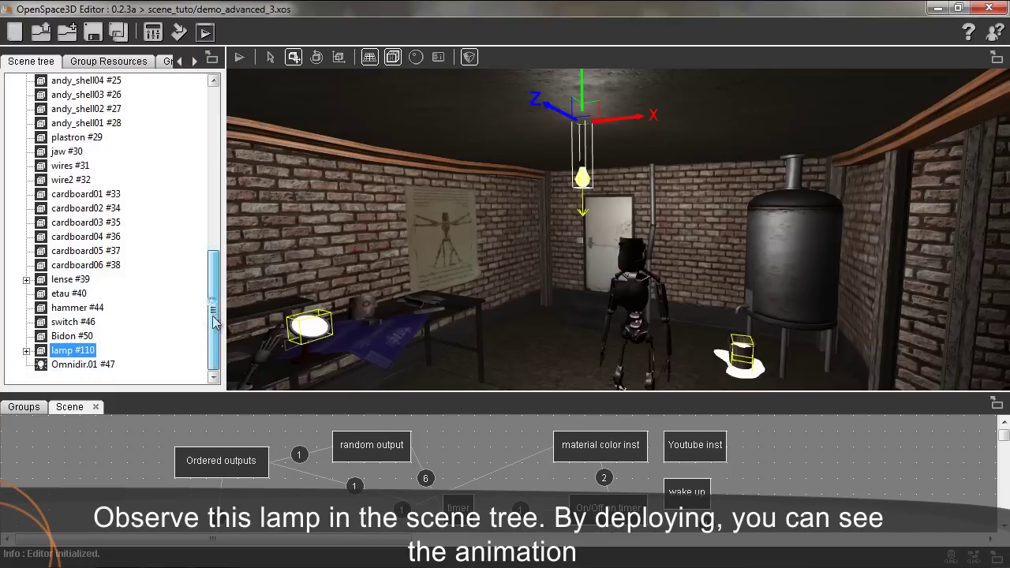
pyautogui.click(26, 350)
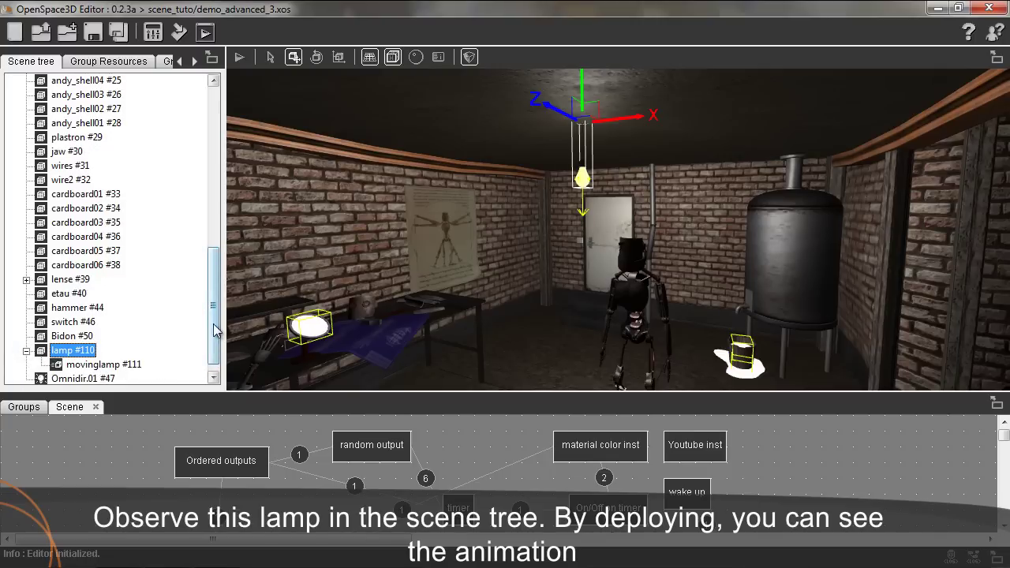
pyautogui.moveTo(213, 328); pyautogui.dragTo(213, 323)
pyautogui.moveTo(464, 315); pyautogui.dragTo(495, 303)
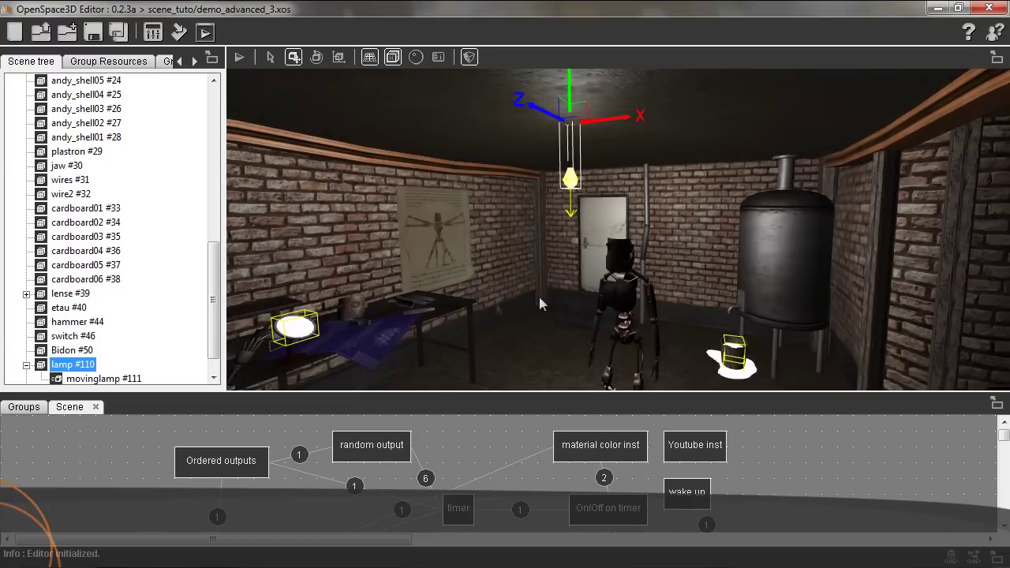
# Add an object click plugIT in the free area beside Youtube inst
pyautogui.rightClick(781, 461)
pyautogui.moveTo(843, 415)
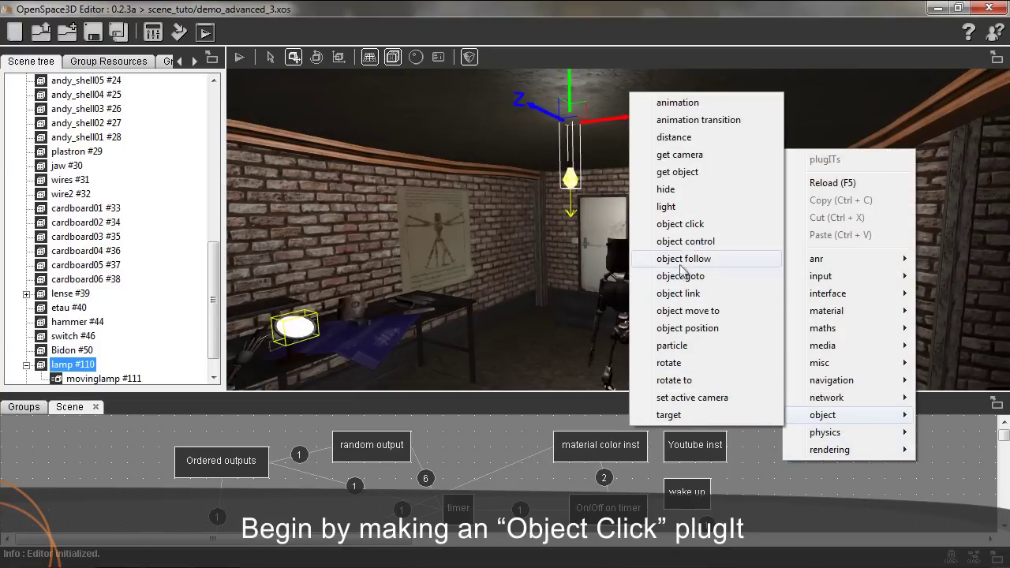
pyautogui.click(693, 225)
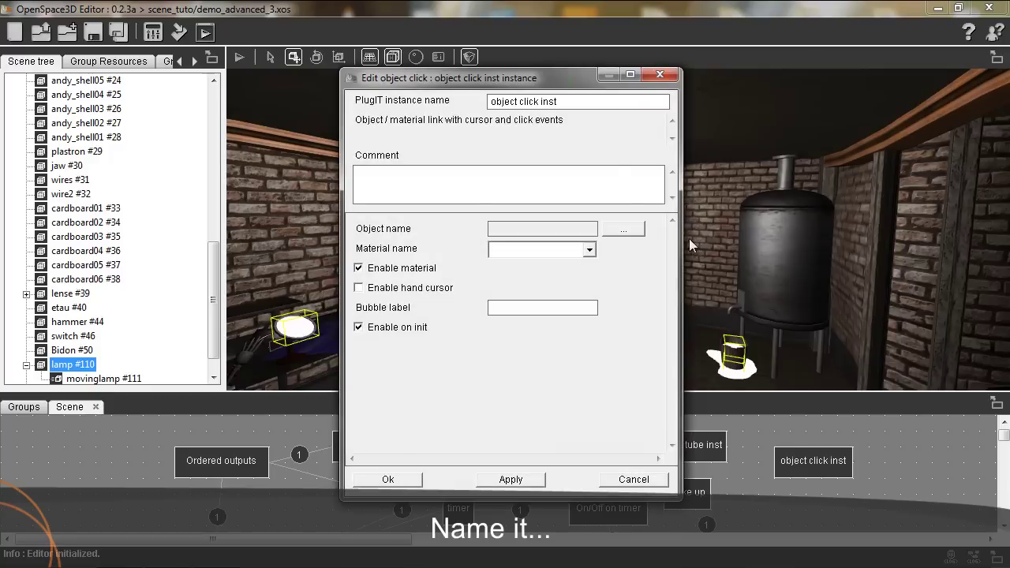
# Name the object click plugIT "hit lamp", assign it the lamp mesh, and place its node right beside Youtube inst
pyautogui.moveTo(496, 101); pyautogui.dragTo(454, 119)
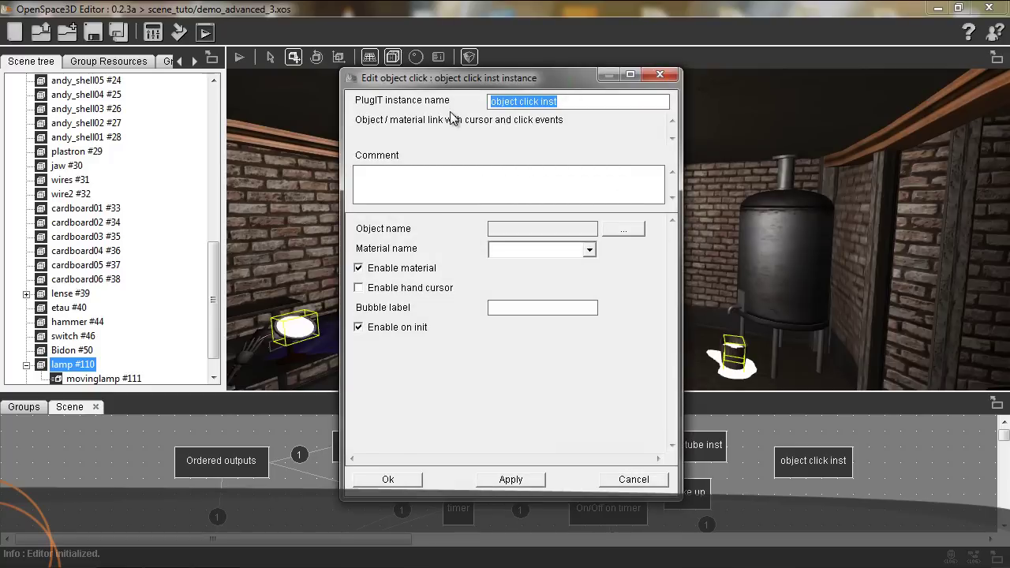
pyautogui.write('hit lamp')
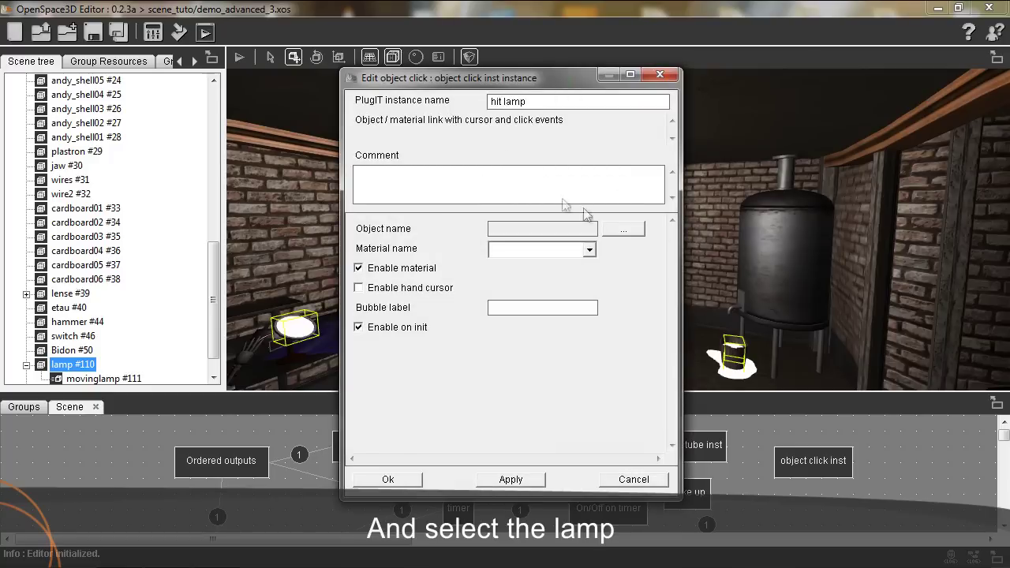
pyautogui.click(623, 229)
pyautogui.scroll(-1, 625, 267)
pyautogui.moveTo(624, 267); pyautogui.dragTo(626, 340)
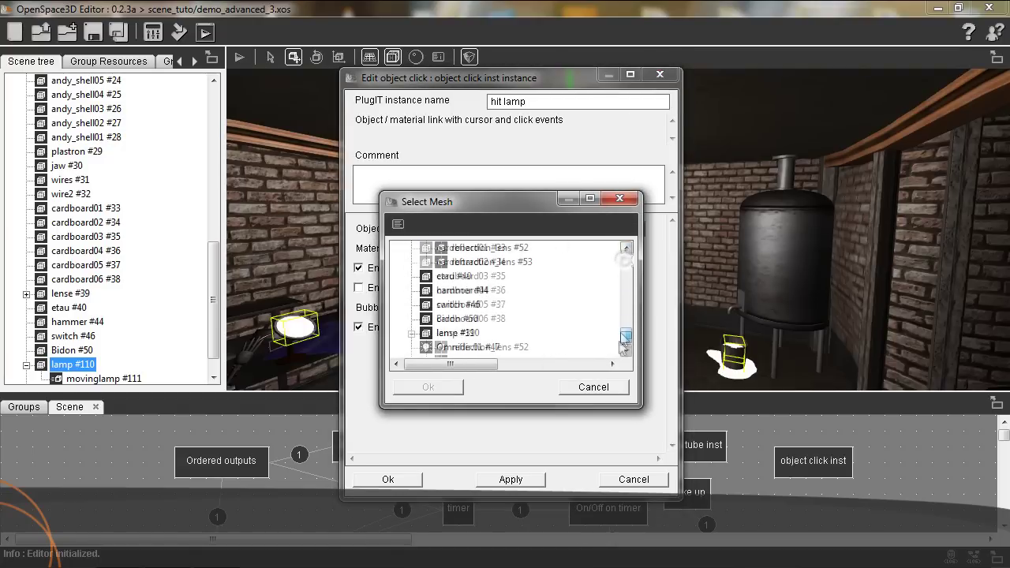
pyautogui.click(463, 333)
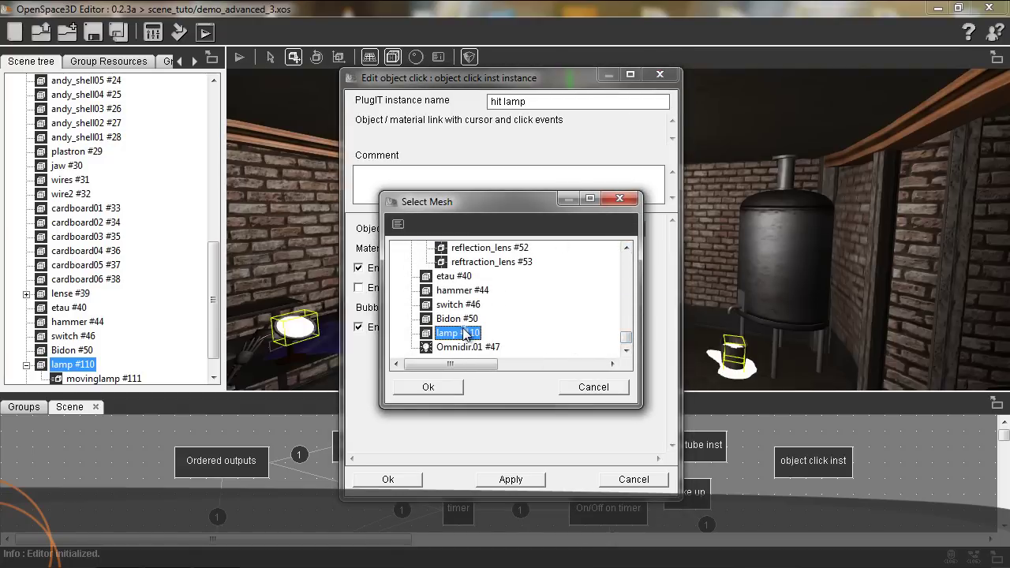
pyautogui.click(445, 387)
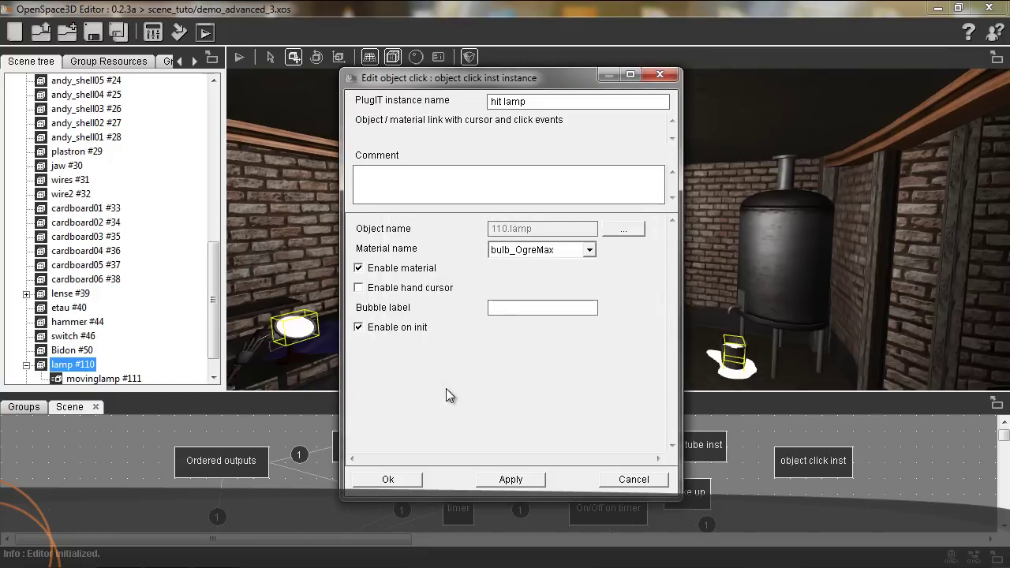
pyautogui.click(386, 479)
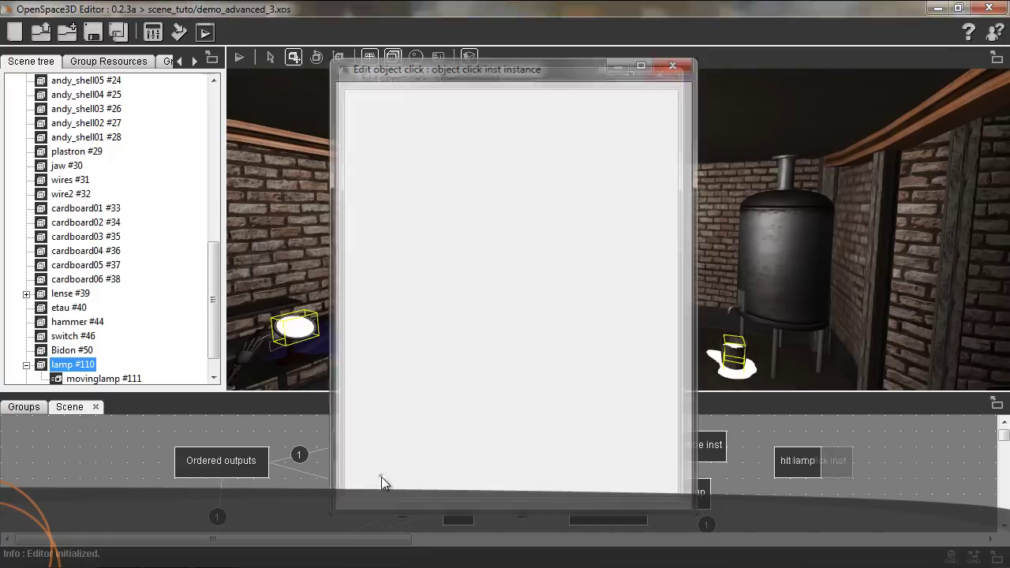
pyautogui.moveTo(799, 460); pyautogui.dragTo(769, 448)
# Add an object animation plugIT below hit lamp and assign it the movinglamp animation
pyautogui.rightClick(766, 496)
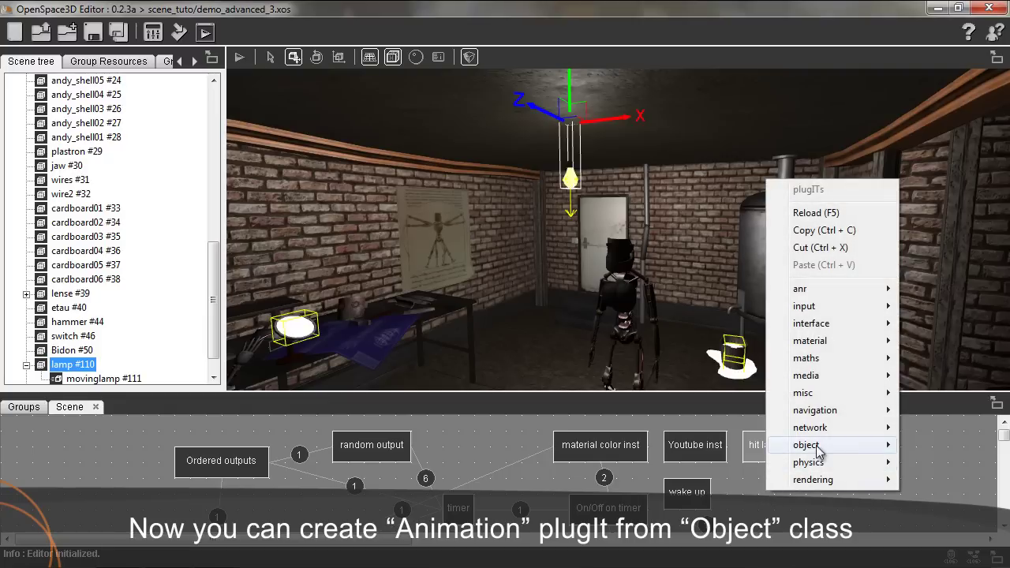
pyautogui.moveTo(804, 445)
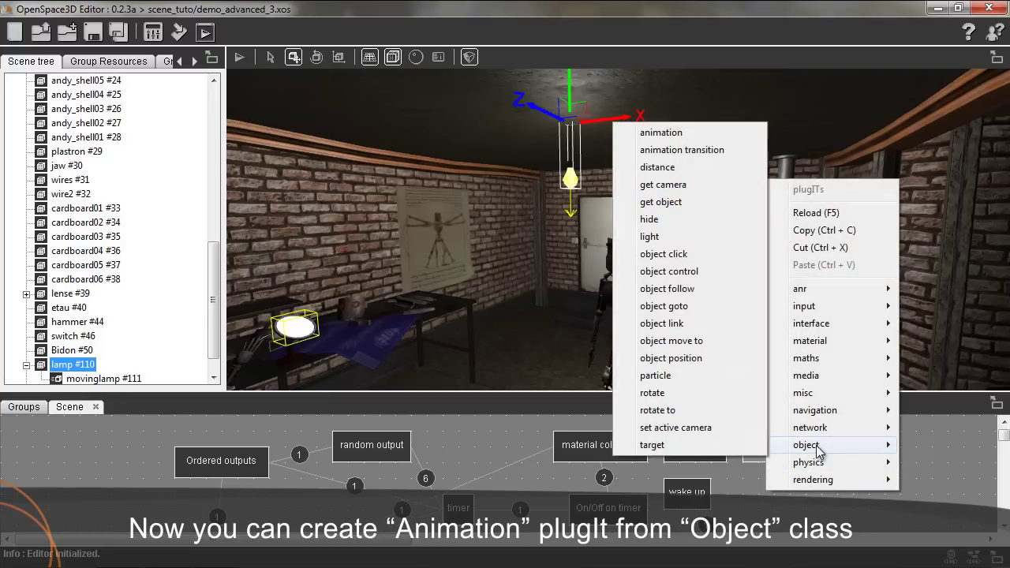
pyautogui.click(673, 132)
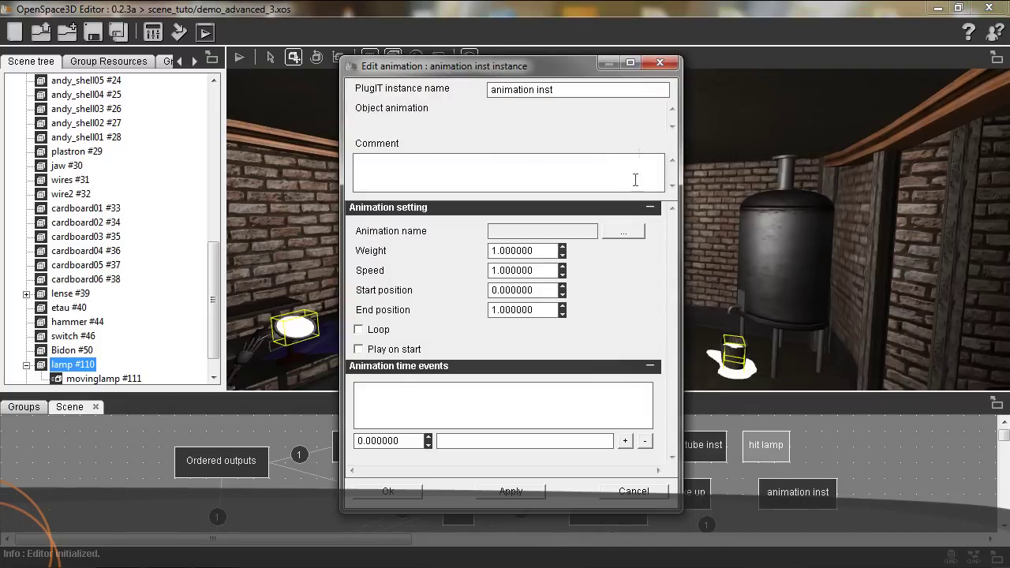
pyautogui.click(625, 232)
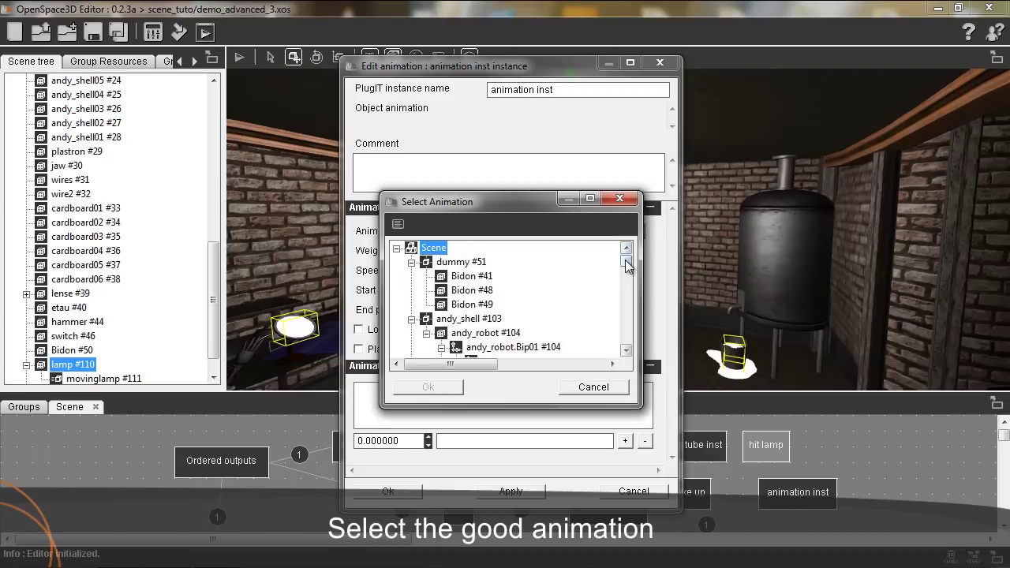
pyautogui.click(397, 224)
pyautogui.click(466, 333)
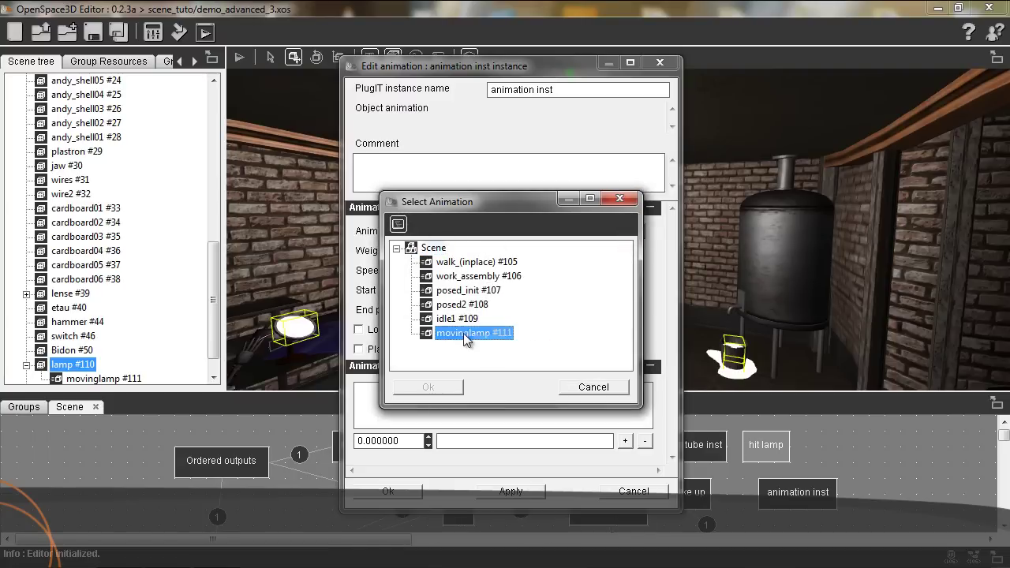
pyautogui.click(451, 387)
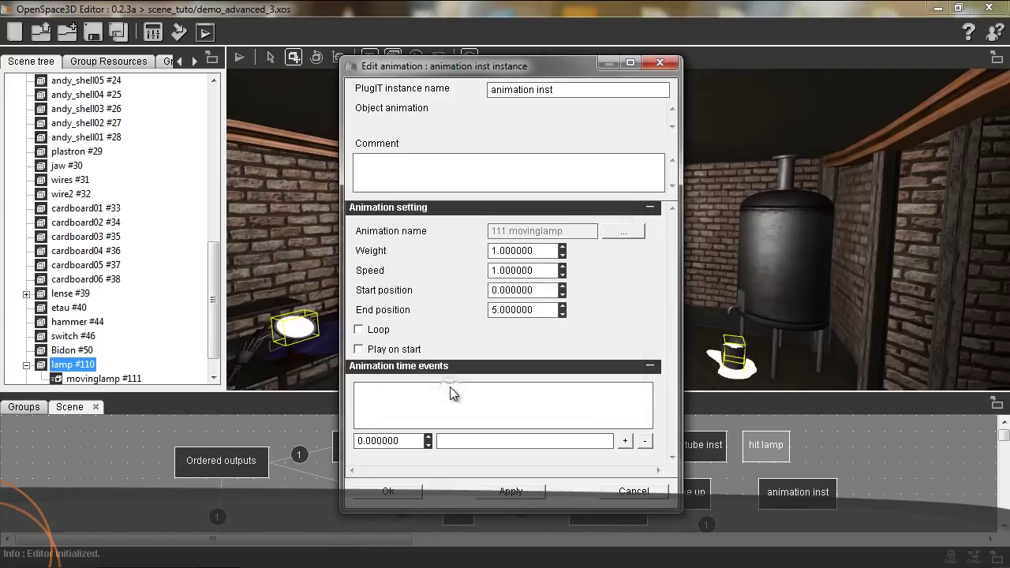
pyautogui.click(388, 491)
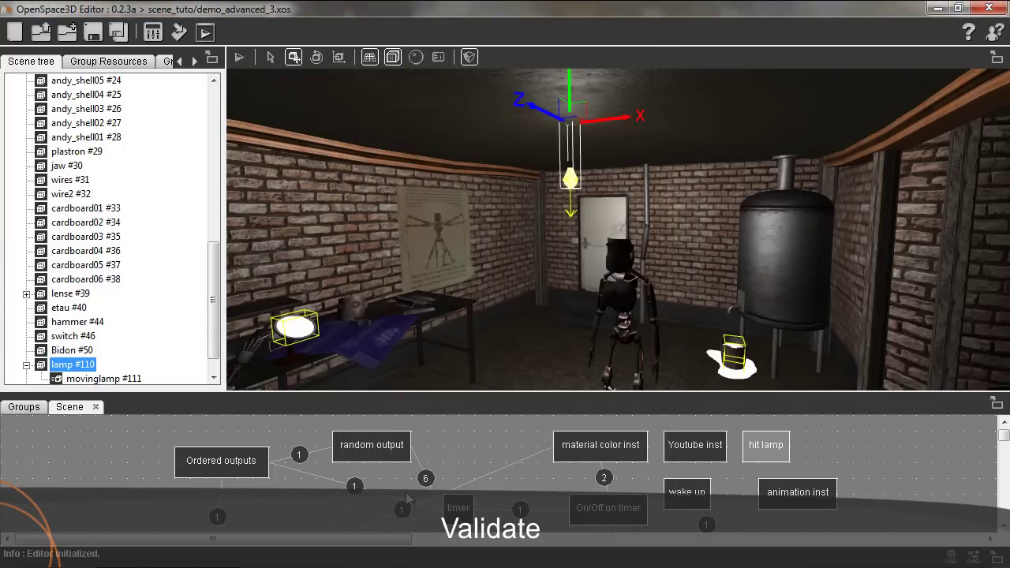
# Link the hit lamp MouseOver event to the Play action of animation inst, and align that node beneath hit lamp
pyautogui.rightClick(751, 461)
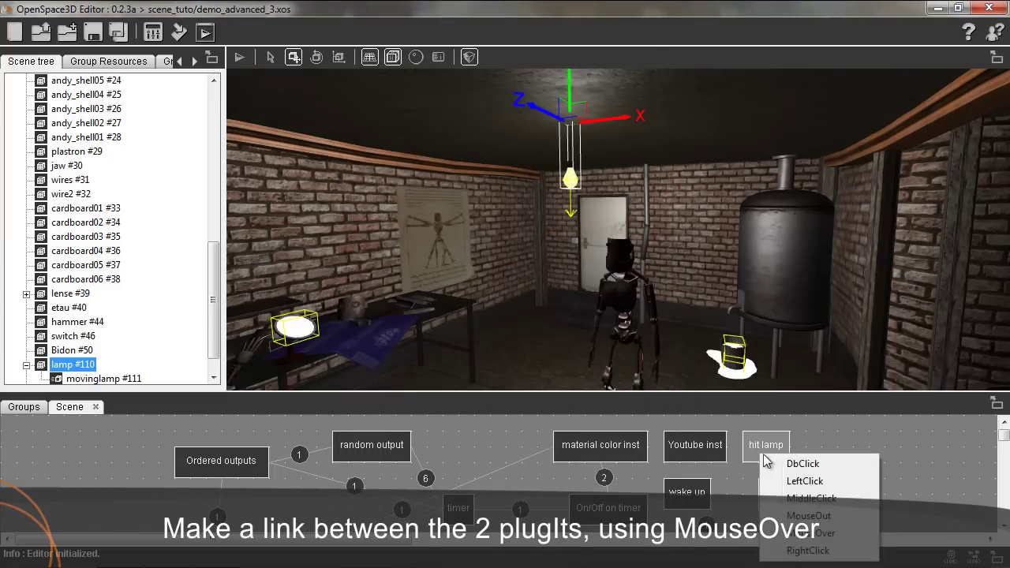
pyautogui.click(811, 534)
pyautogui.click(799, 505)
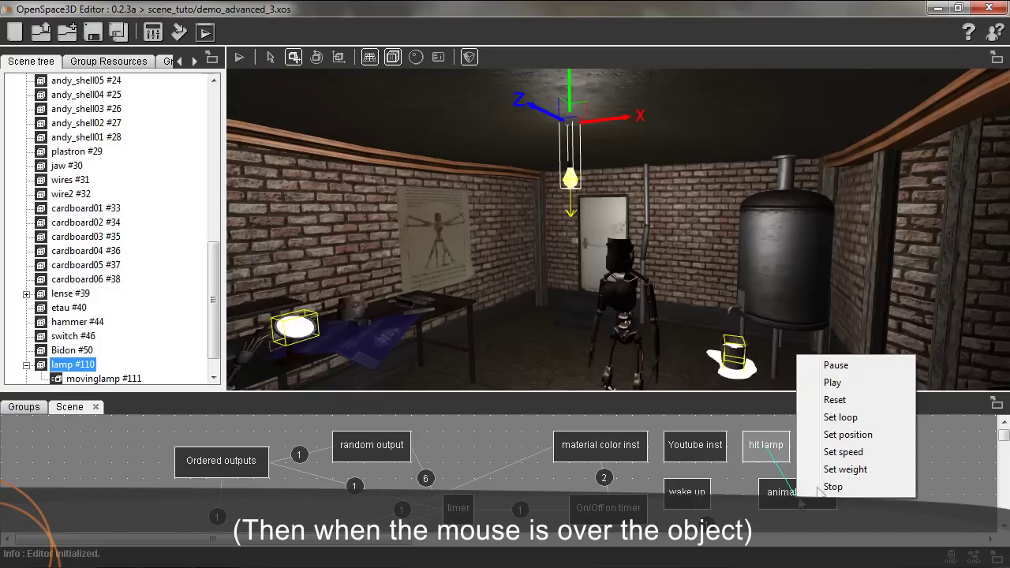
pyautogui.click(861, 383)
pyautogui.moveTo(819, 499); pyautogui.dragTo(787, 515)
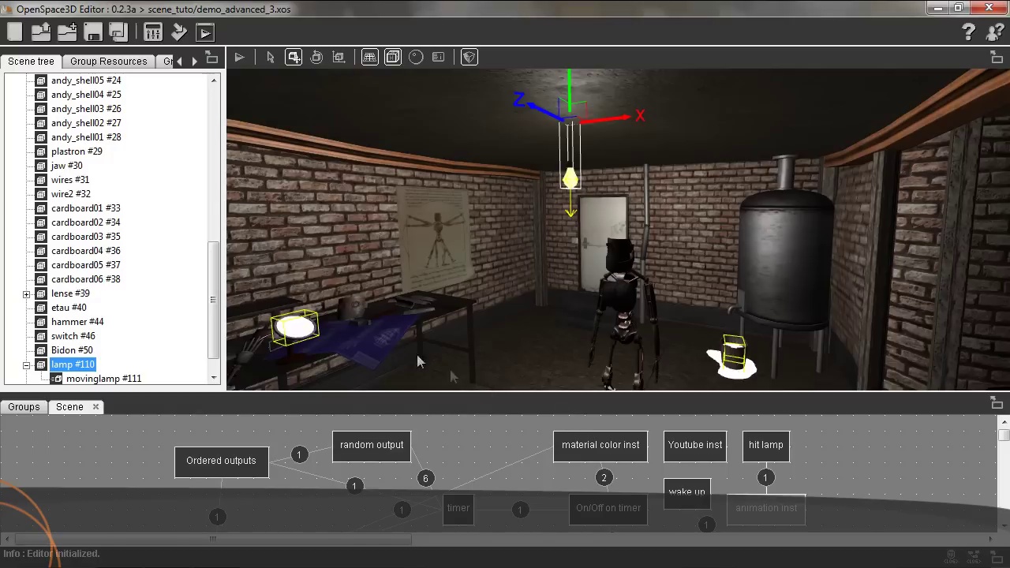
# Play the scene to test the lamp's mouse-over animation, and stop playback
pyautogui.click(239, 57)
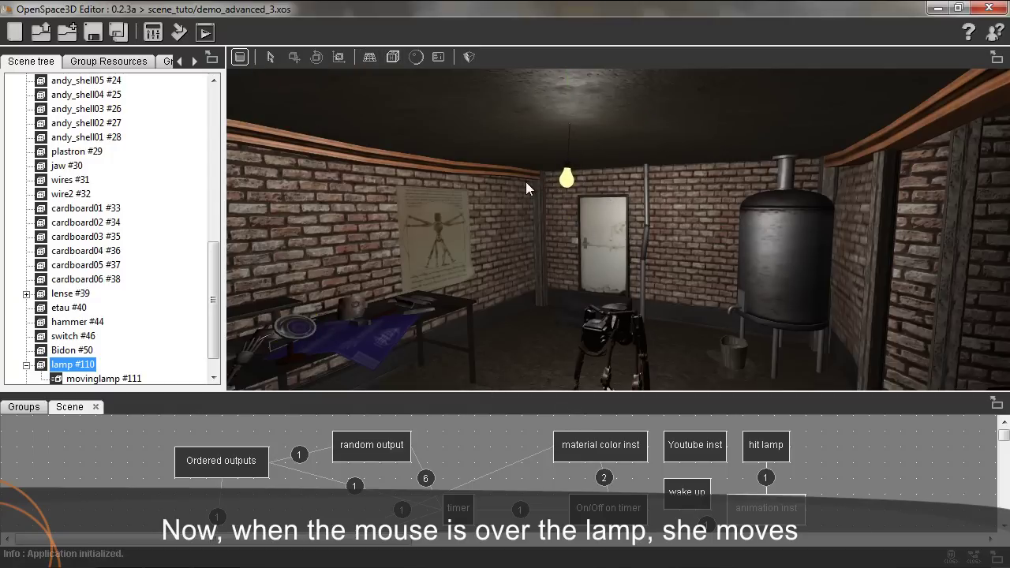
pyautogui.click(243, 60)
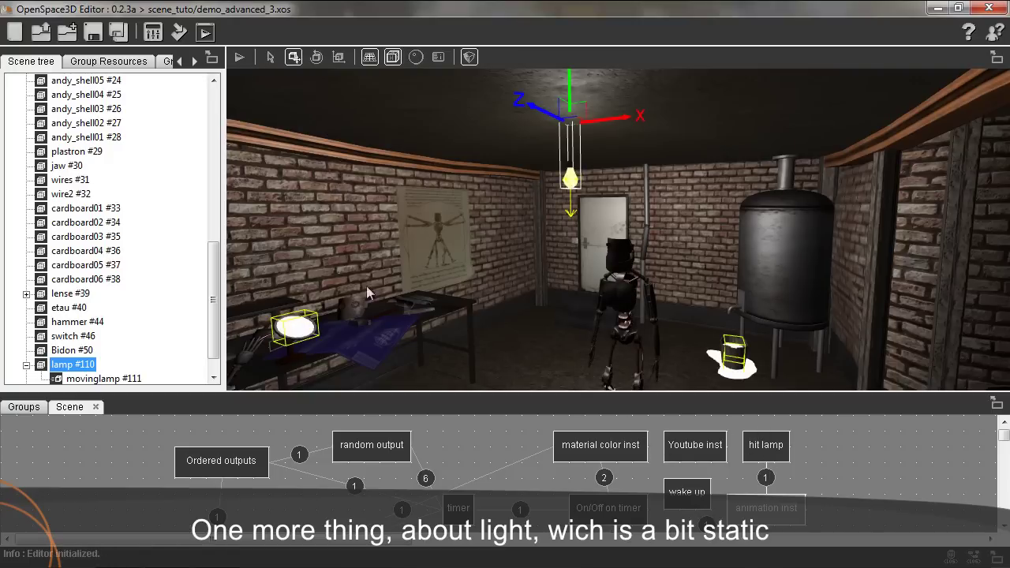
# Make the Omnidir.01 light a child of the lamp in the scene tree
pyautogui.scroll(-1, 214, 272)
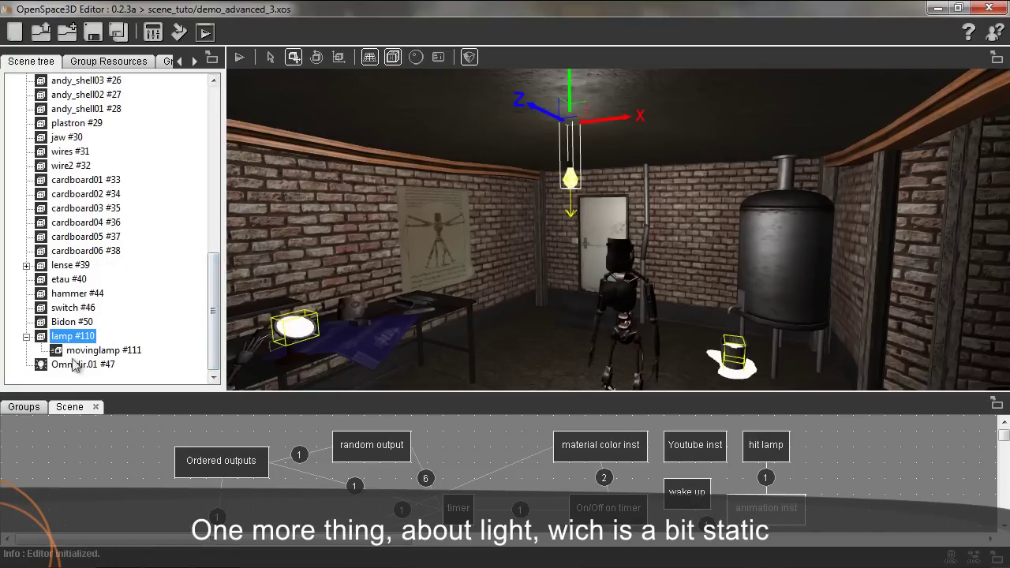
pyautogui.moveTo(68, 371); pyautogui.dragTo(86, 340)
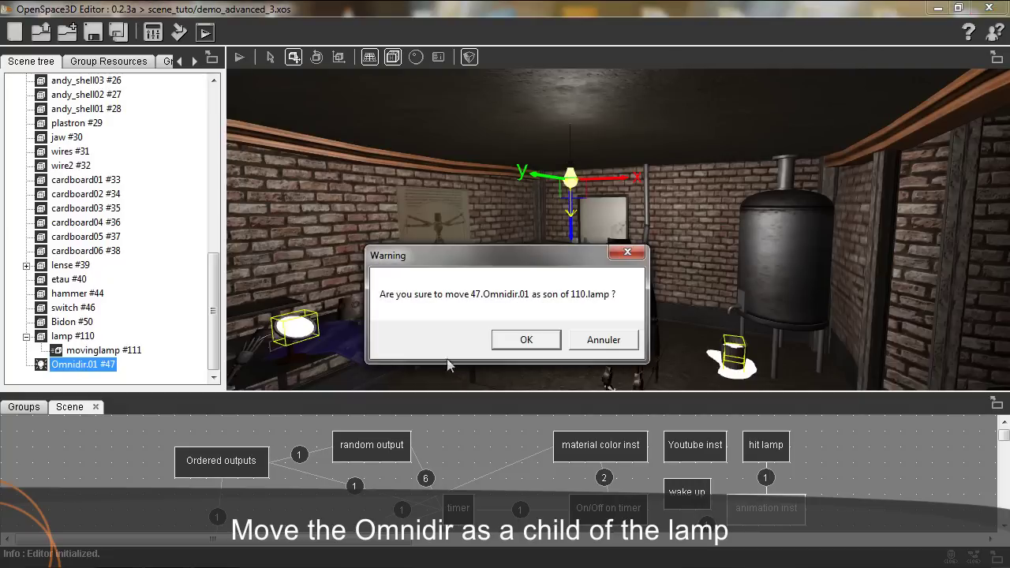
pyautogui.click(528, 341)
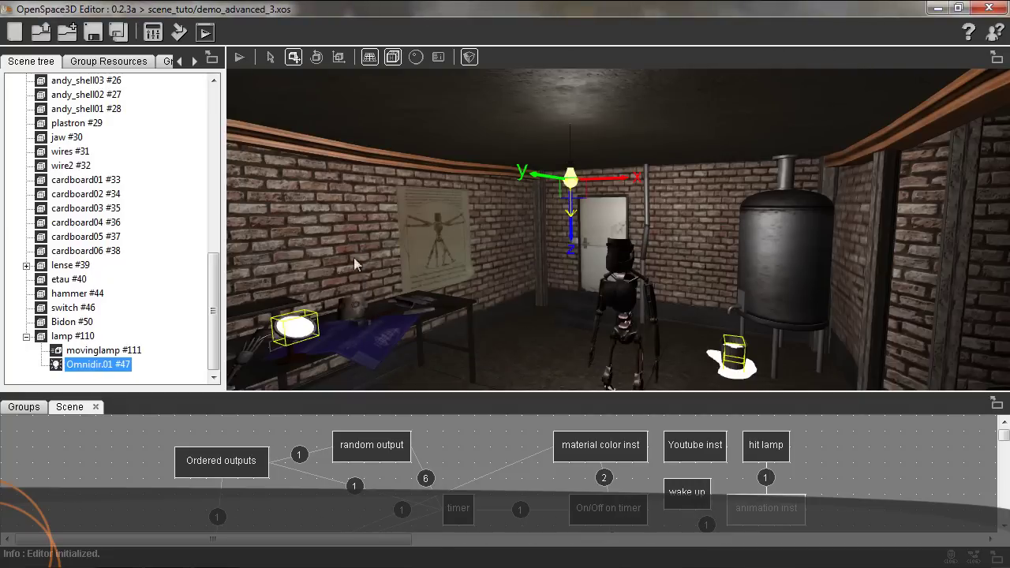
# Play the scene to check the lamp with its attached light, and look around the room
pyautogui.click(239, 57)
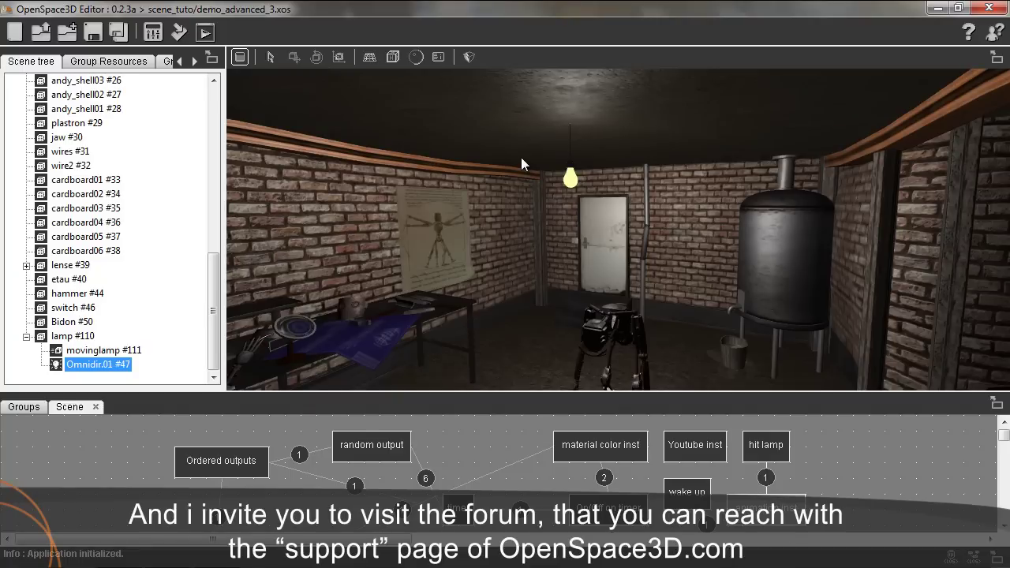
pyautogui.moveTo(518, 269); pyautogui.dragTo(595, 290)
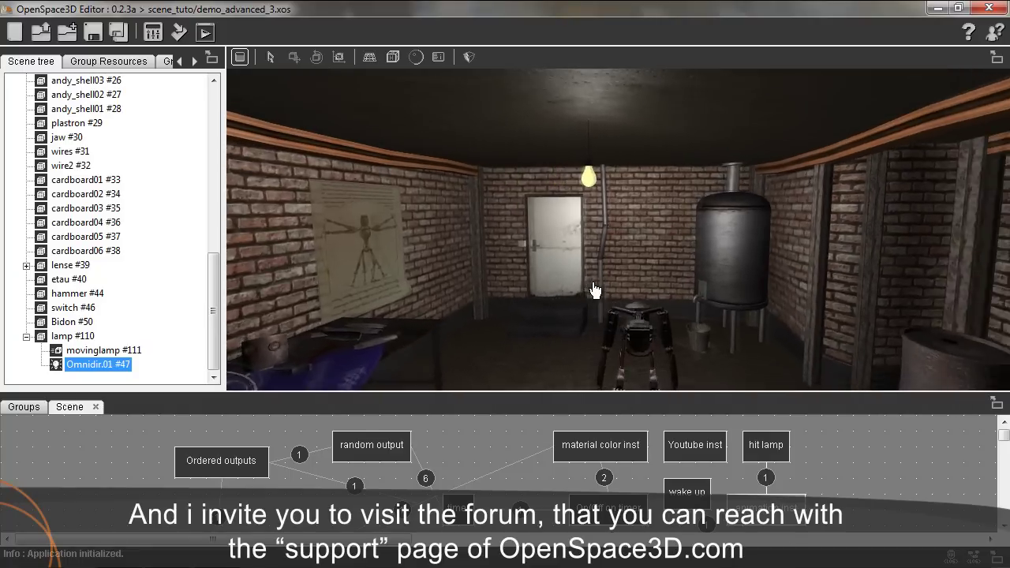
pyautogui.scroll(-3, 650, 300)
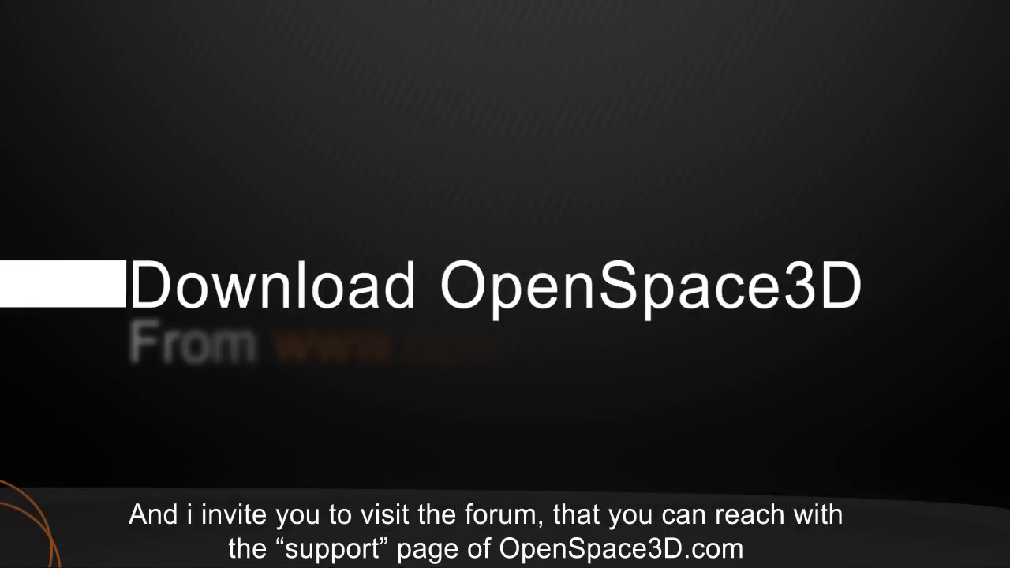